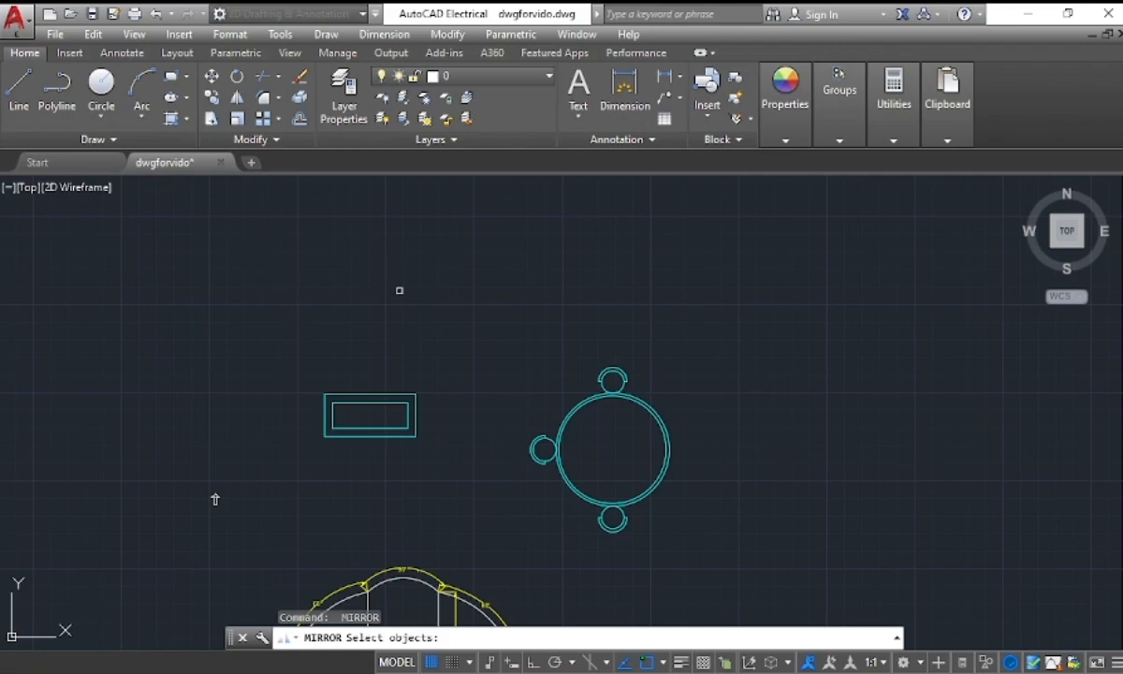
key("Escape")
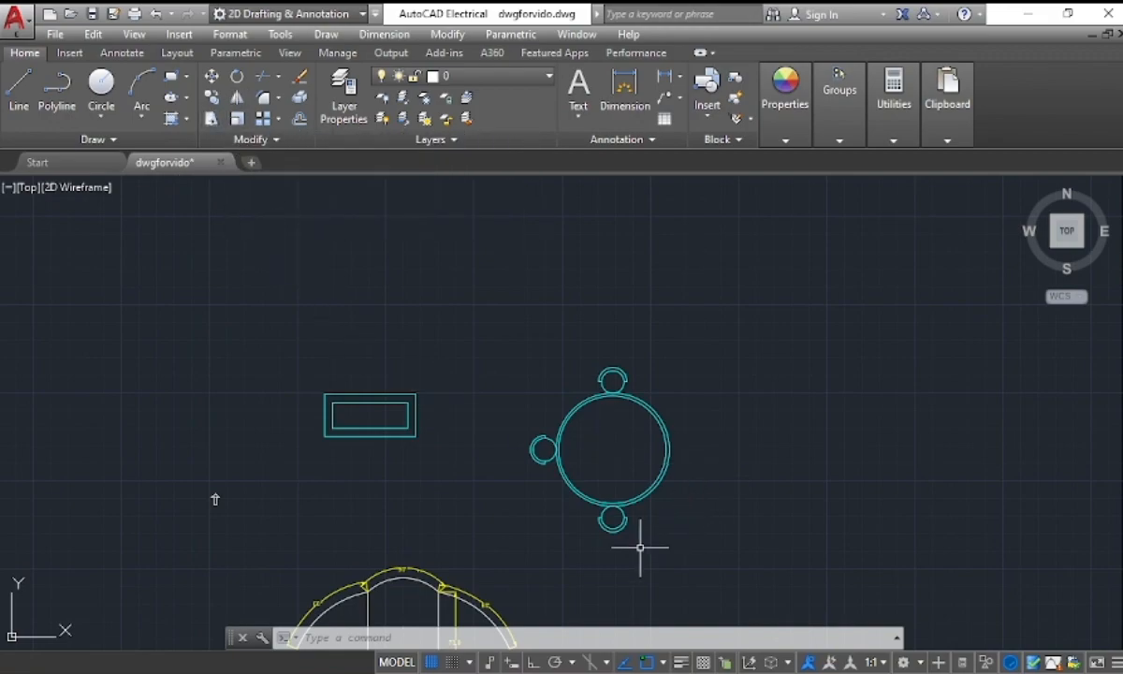
left_click(495, 404)
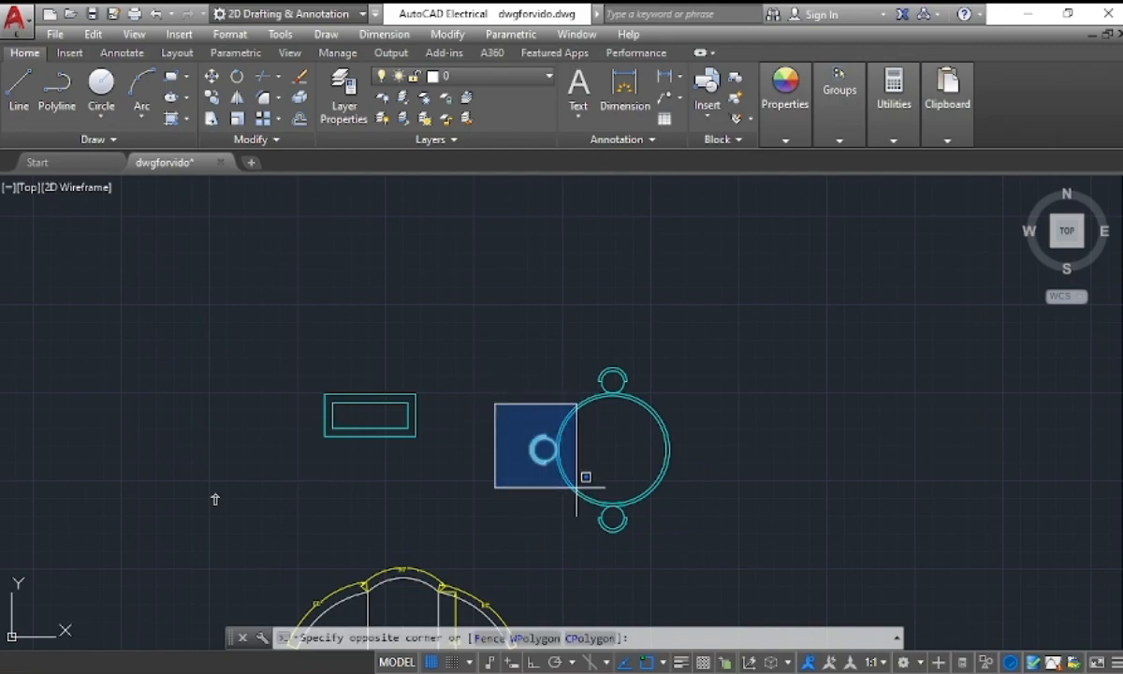
left_click(577, 487)
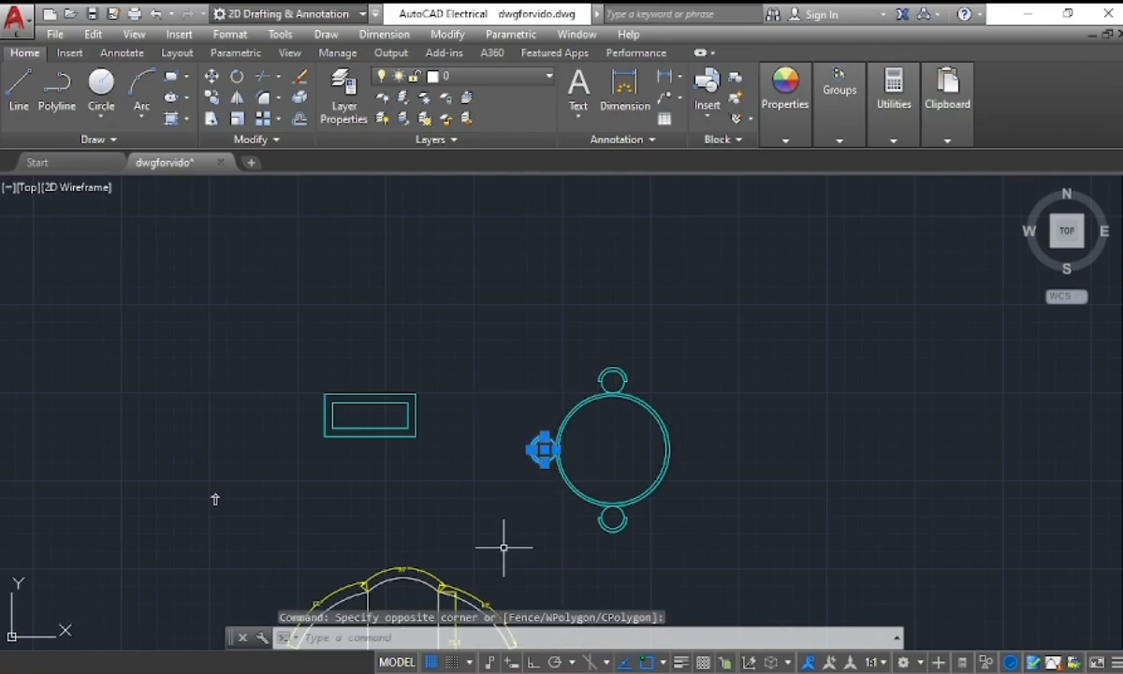
key("Escape")
Draw a vertical line through the round table's centre, from the upper chair's contact point to the inner circle's lowest point.
scroll(646, 497, "up", 6)
scroll(646, 499, "down", 4)
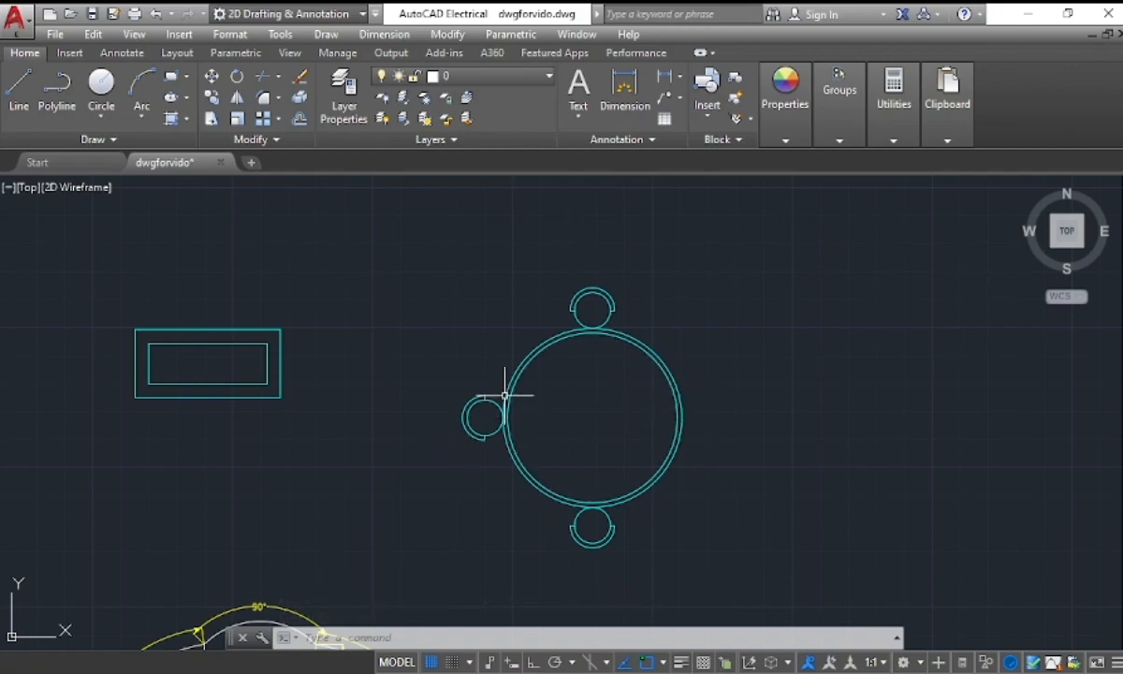
scroll(725, 414, "up", 2)
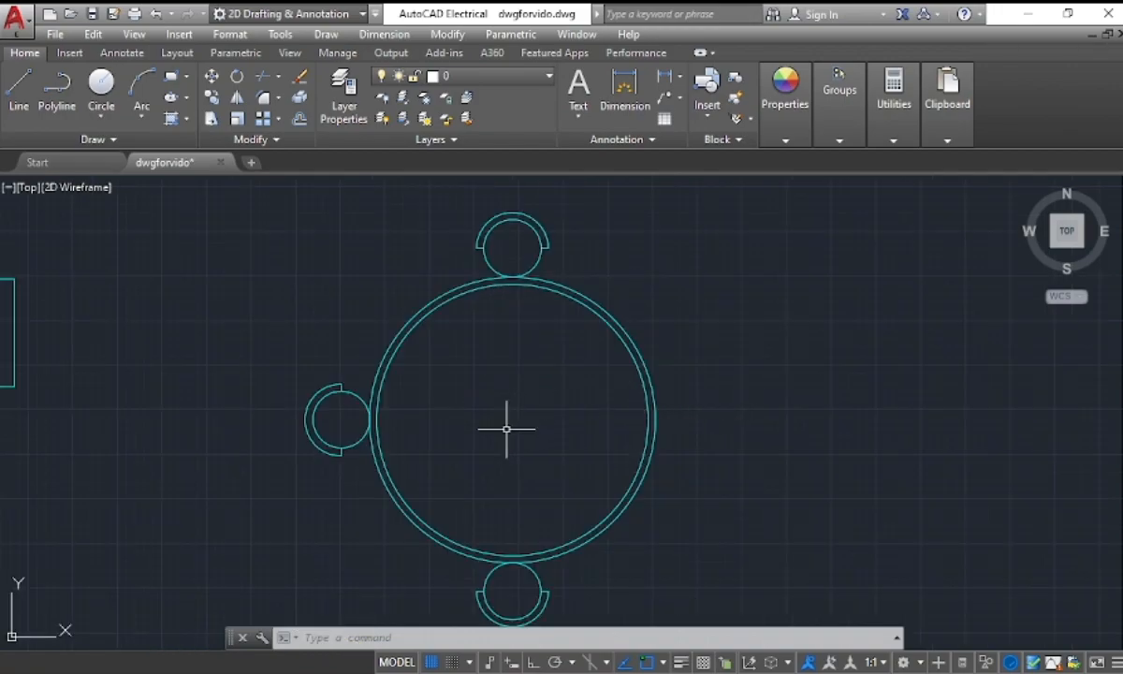
left_click(19, 89)
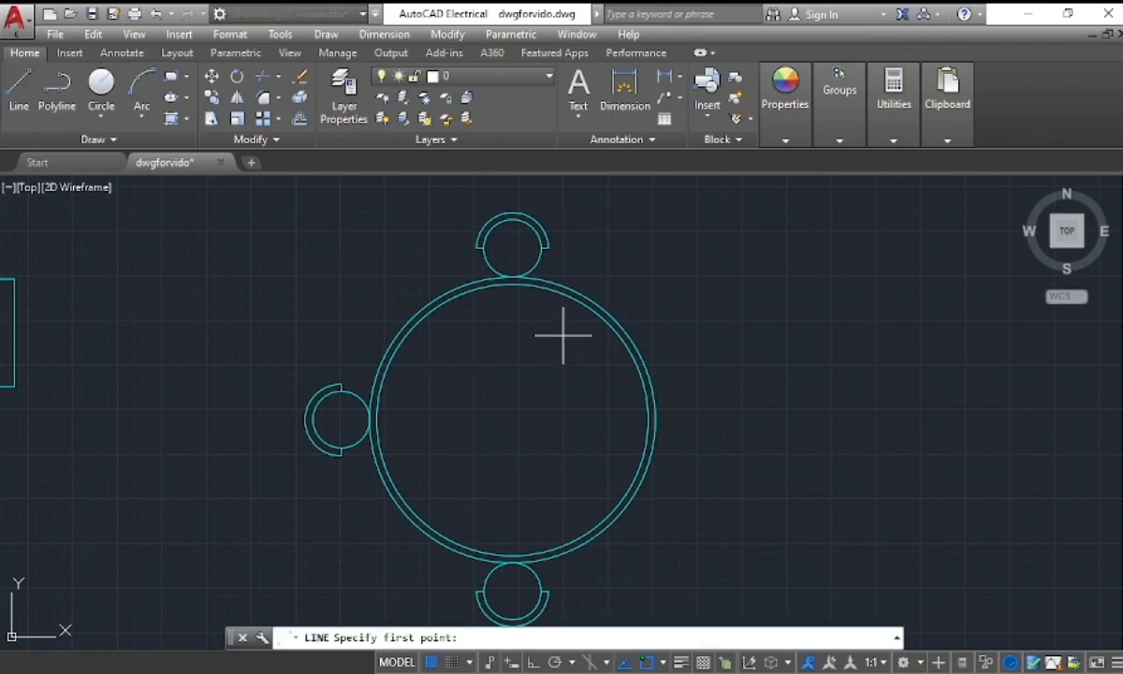
left_click(513, 278)
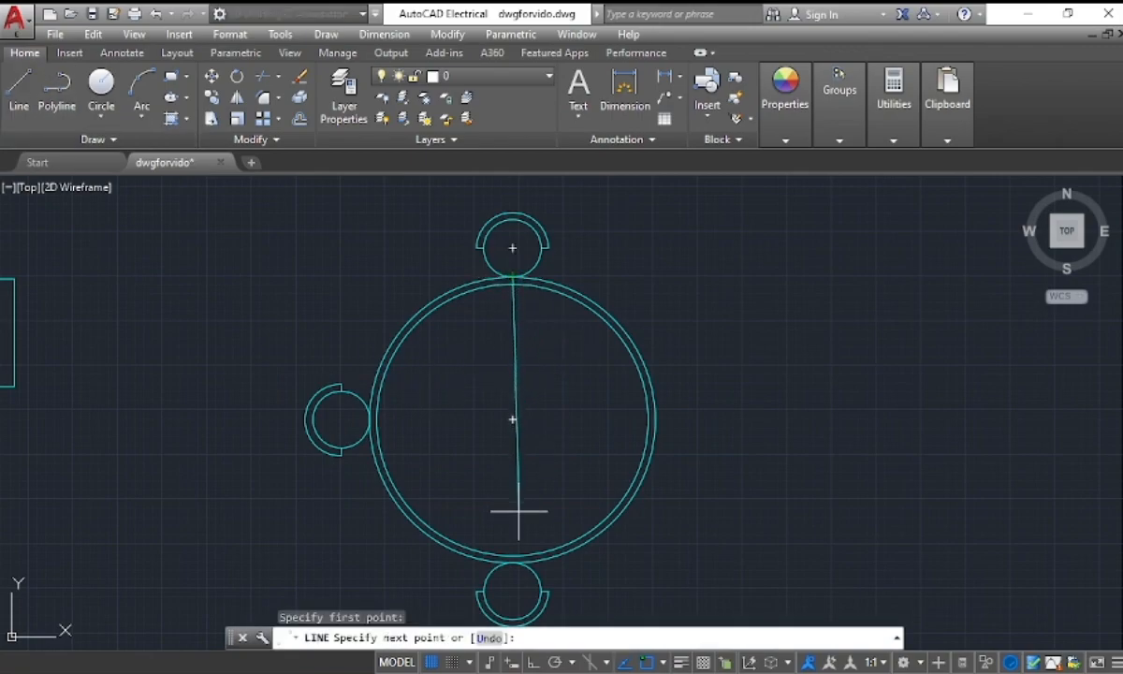
left_click(513, 557)
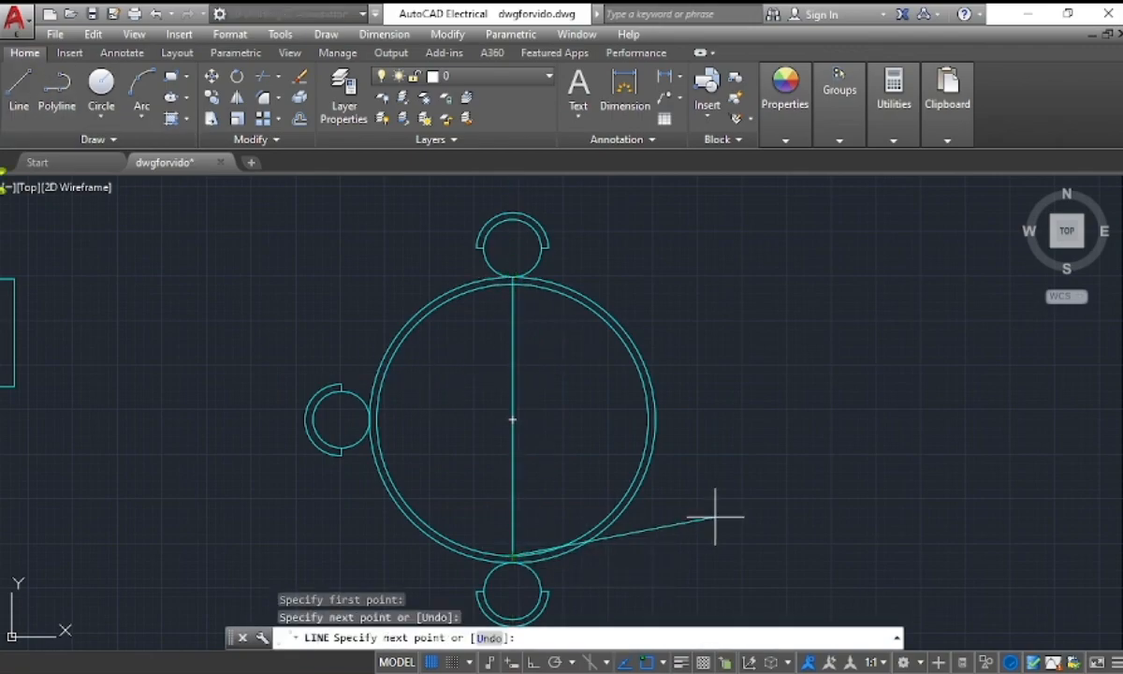
key("Return")
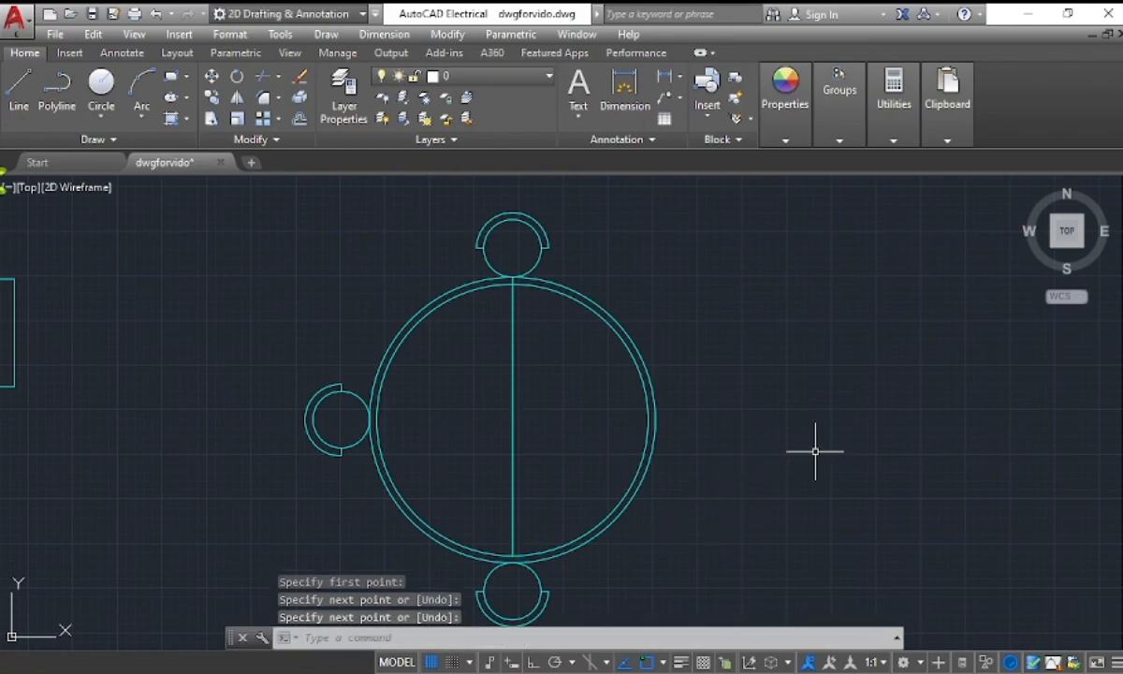
Mirror the left chair across the table's vertical line, using the line's endpoints as the mirror axis and erasing the source chair.
type("m")
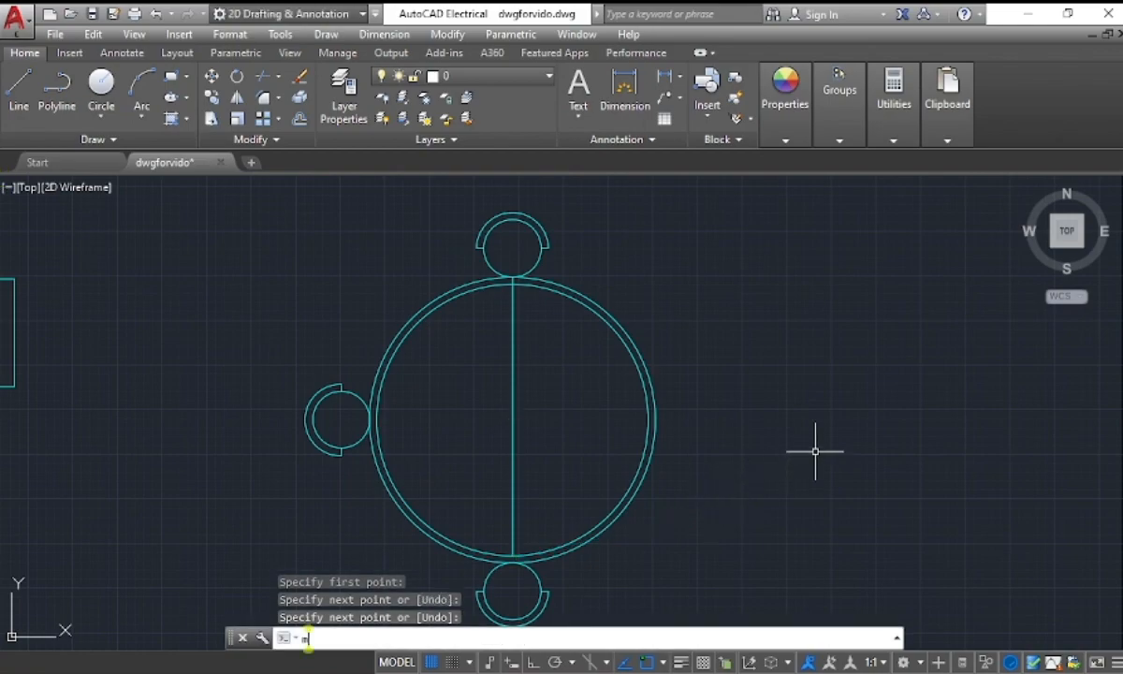
type("i")
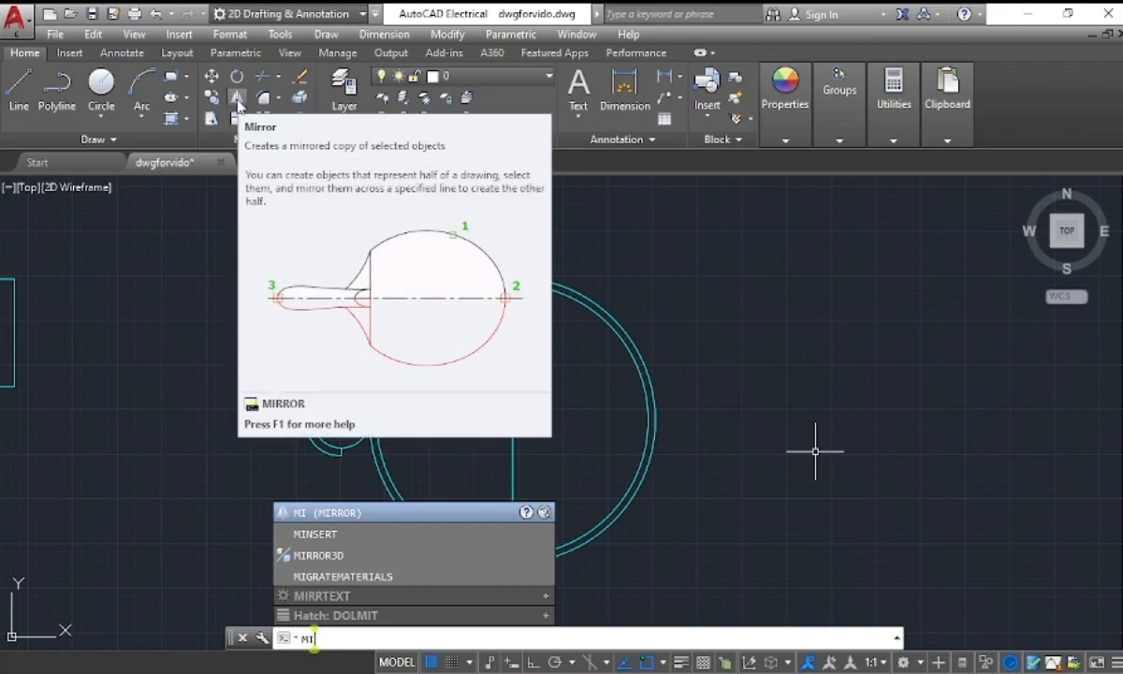
key("Return")
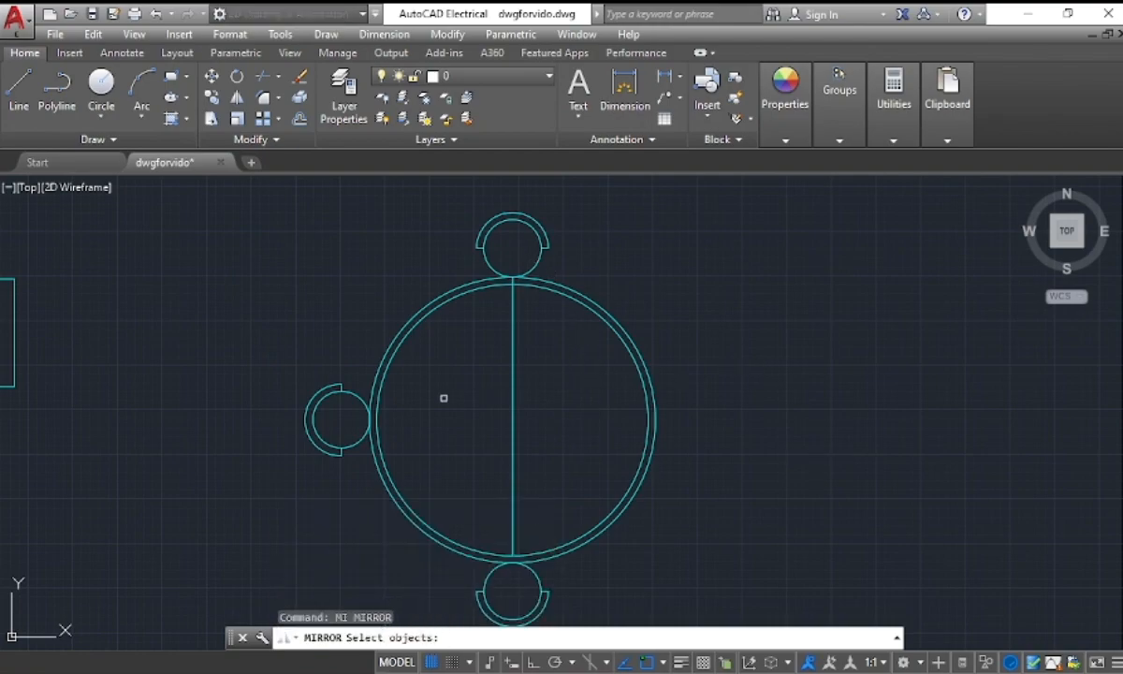
left_click(251, 359)
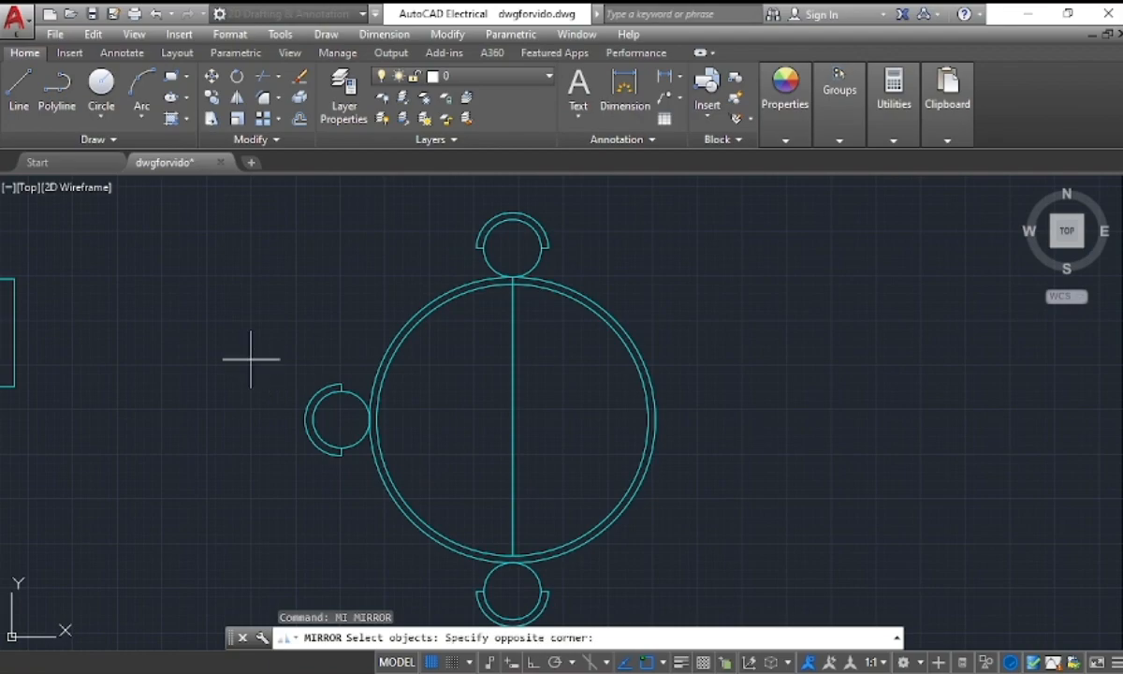
left_click(423, 487)
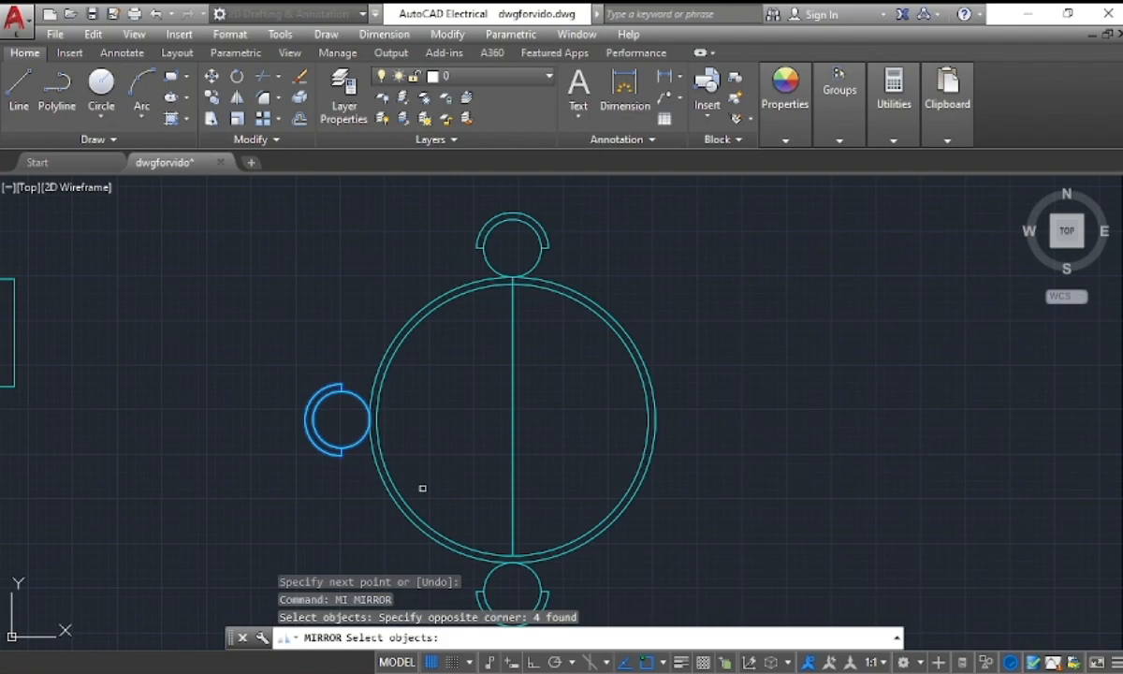
key("Return")
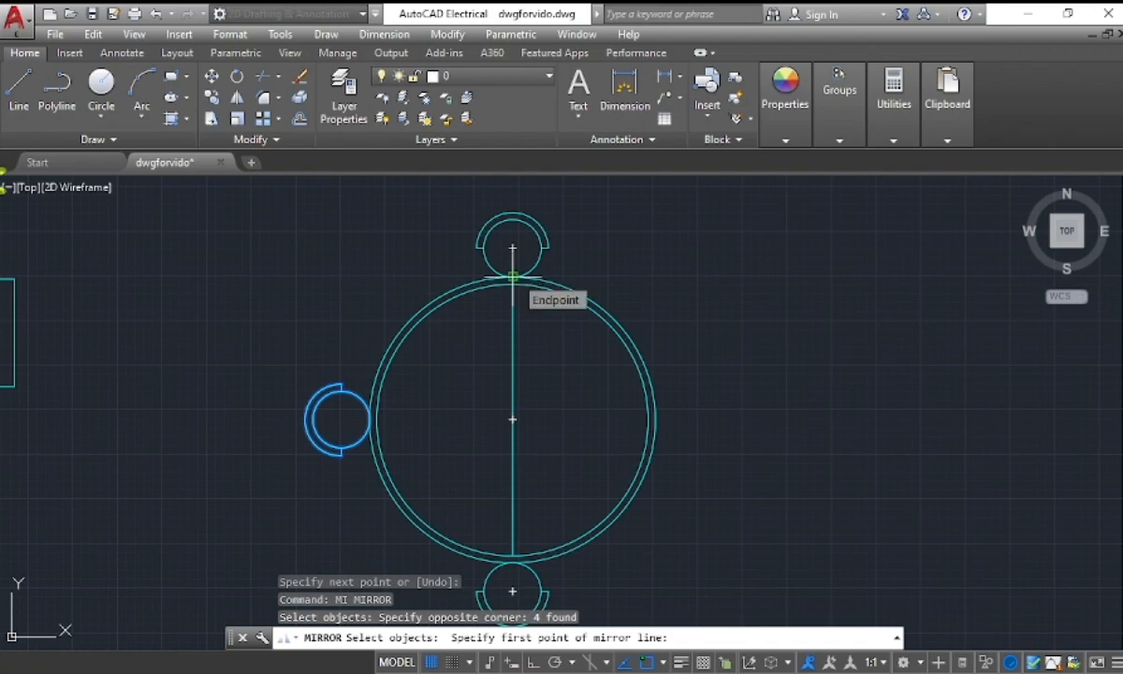
left_click(512, 278)
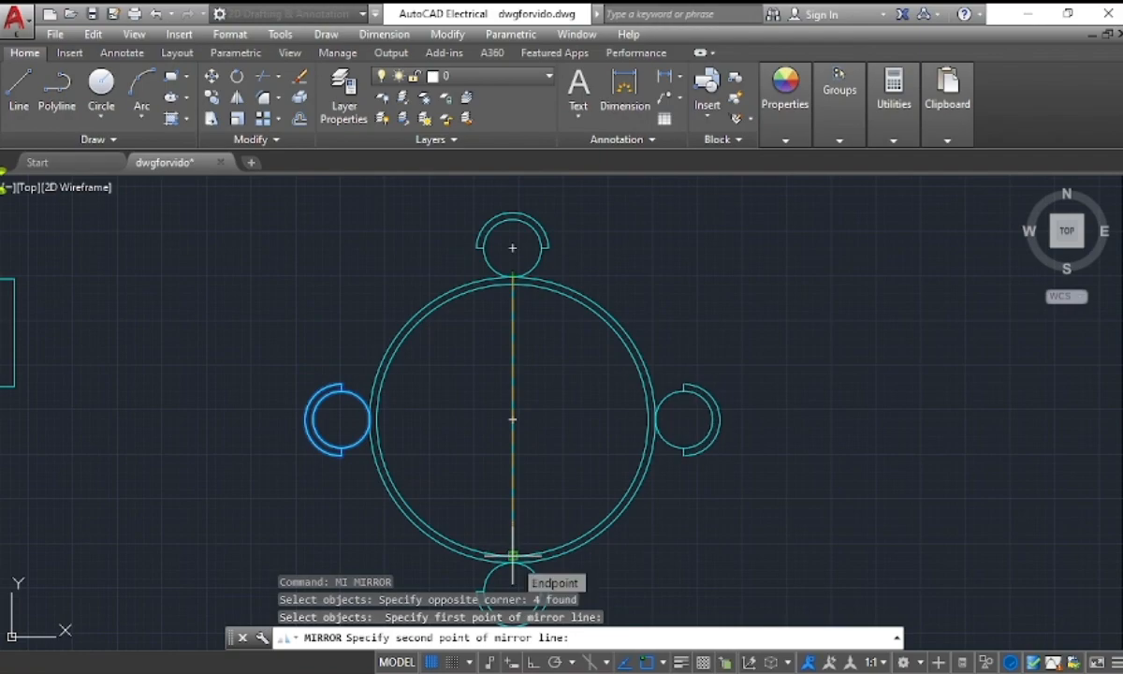
left_click(513, 556)
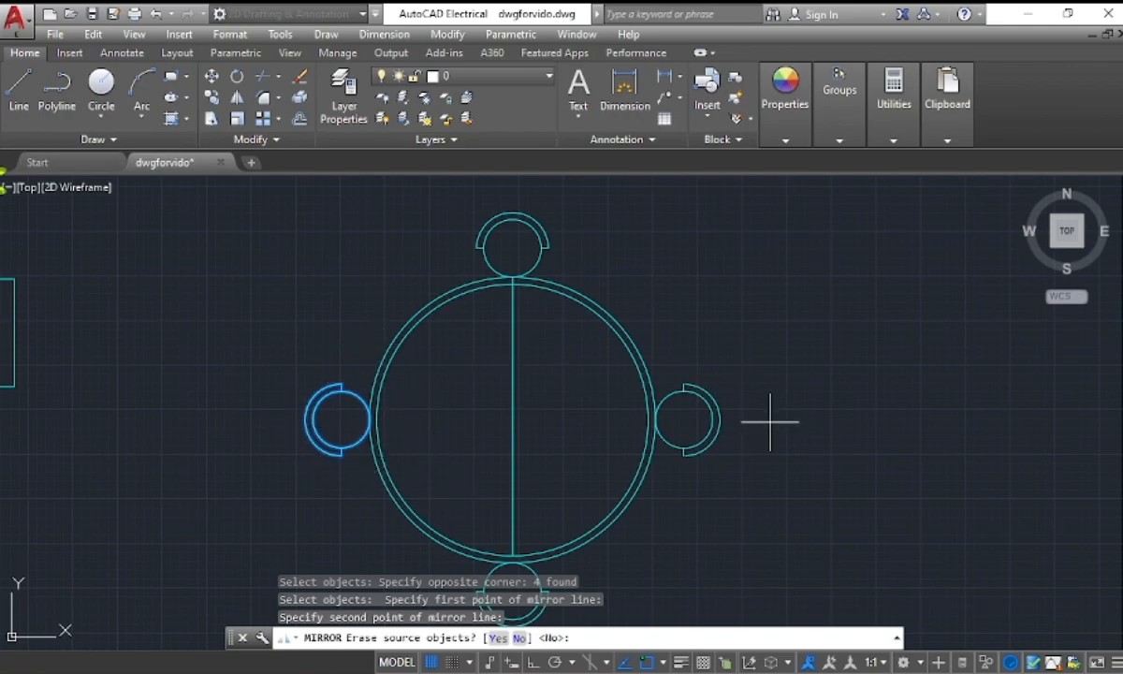
left_click(496, 638)
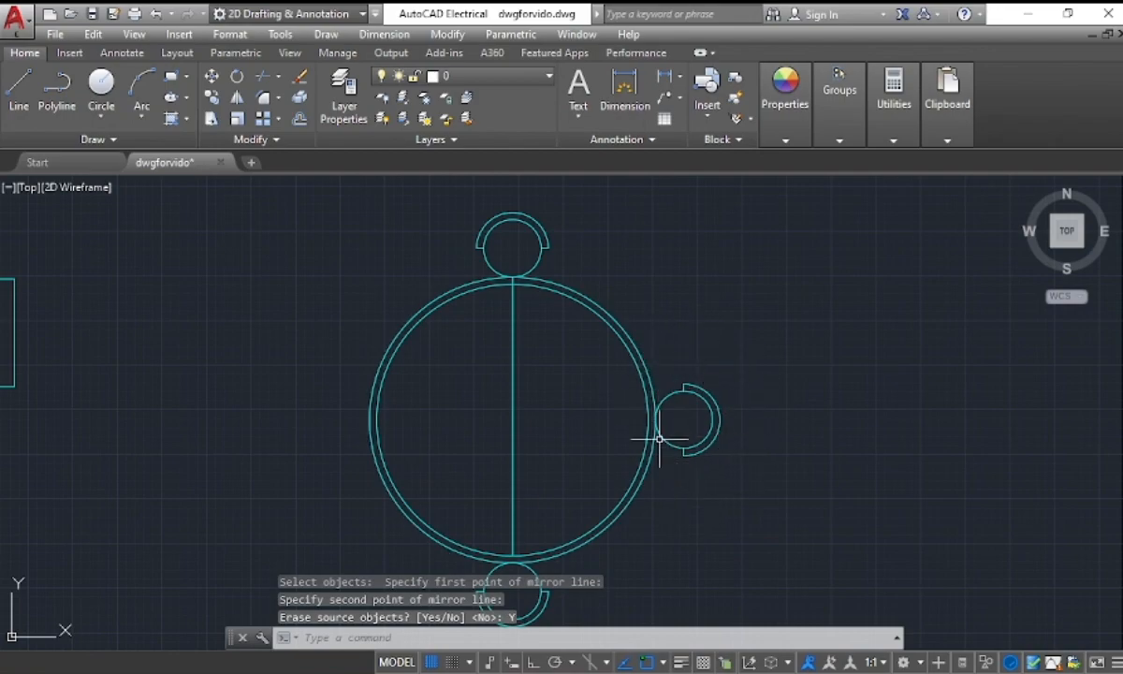
Delete the chair above the round table and the vertical line across the table.
left_click(439, 199)
left_click(565, 307)
key("Delete")
left_click(554, 365)
left_click(501, 408)
key("Delete")
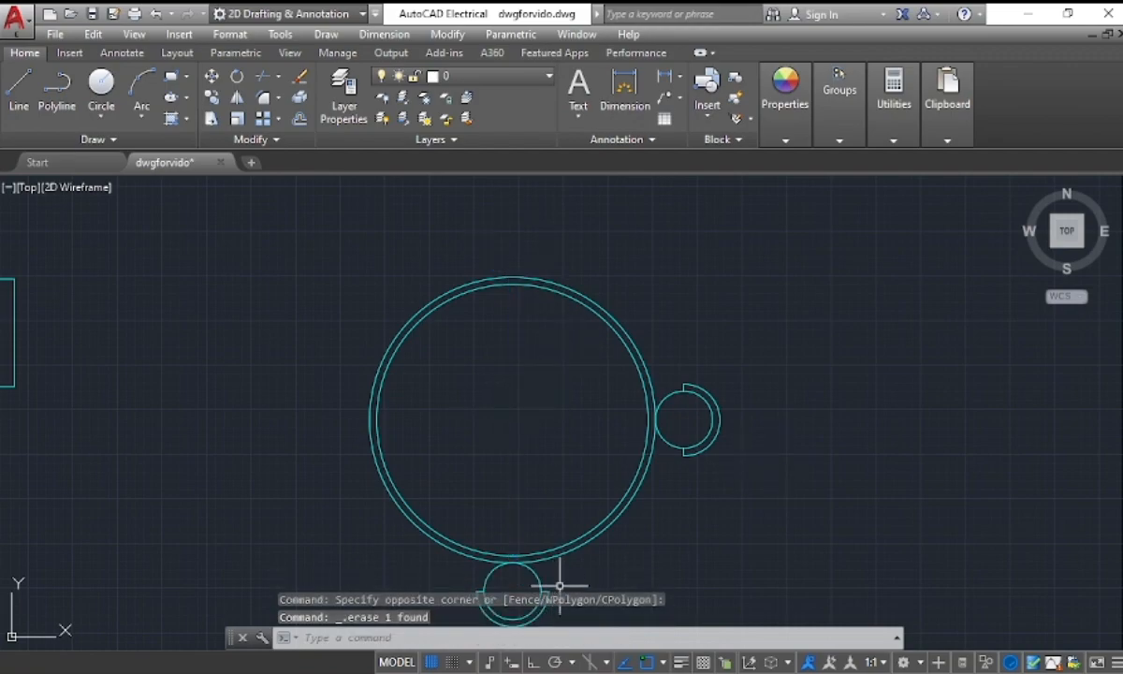
Mirror the chair below the table to its upper side across the outer circle's left and right quadrants, keeping the source chair.
scroll(548, 573, "down", 2)
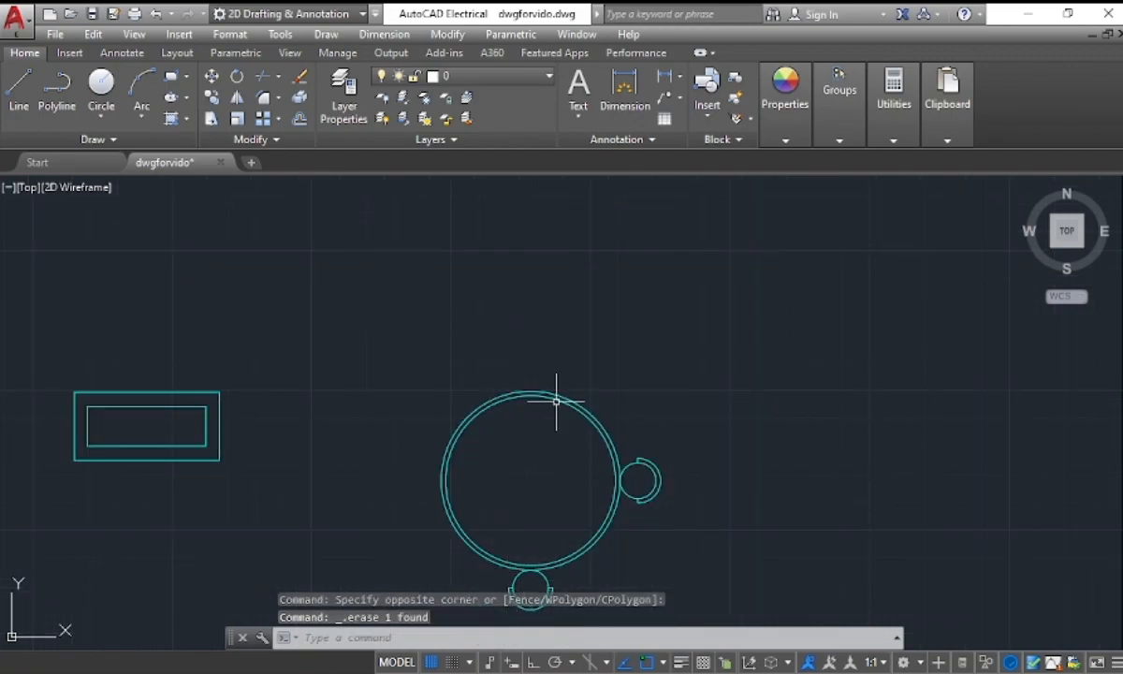
scroll(529, 384, "up", 2)
scroll(547, 389, "down", 5)
scroll(557, 481, "up", 4)
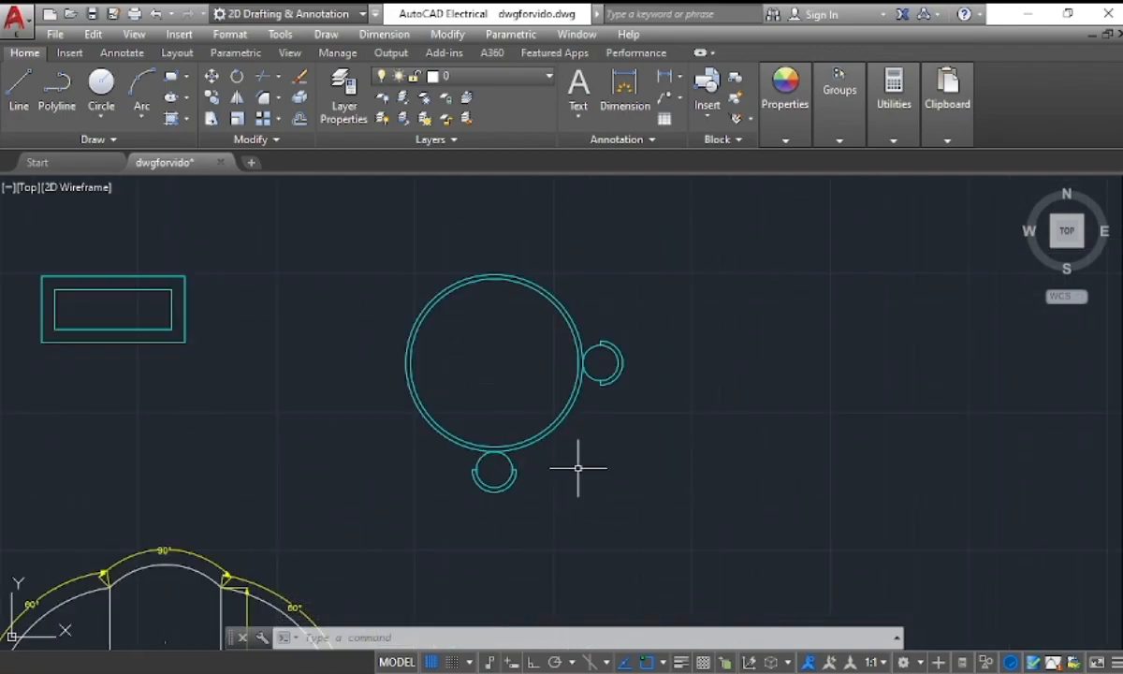
type("mi")
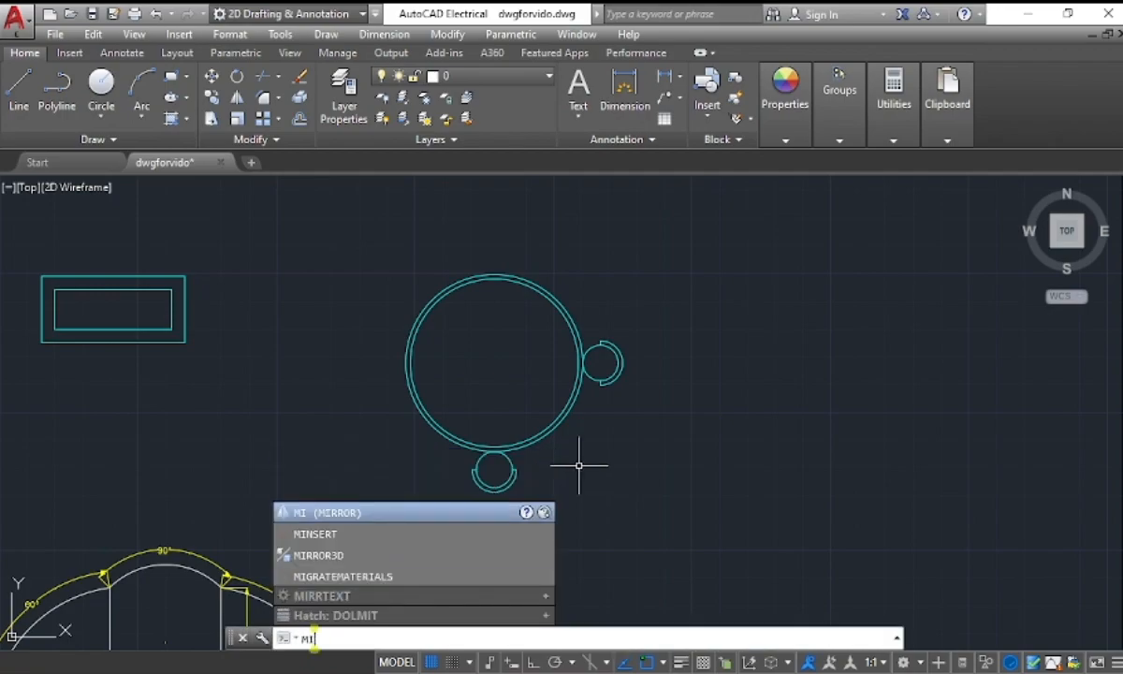
key("Return")
left_click(450, 419)
left_click(551, 538)
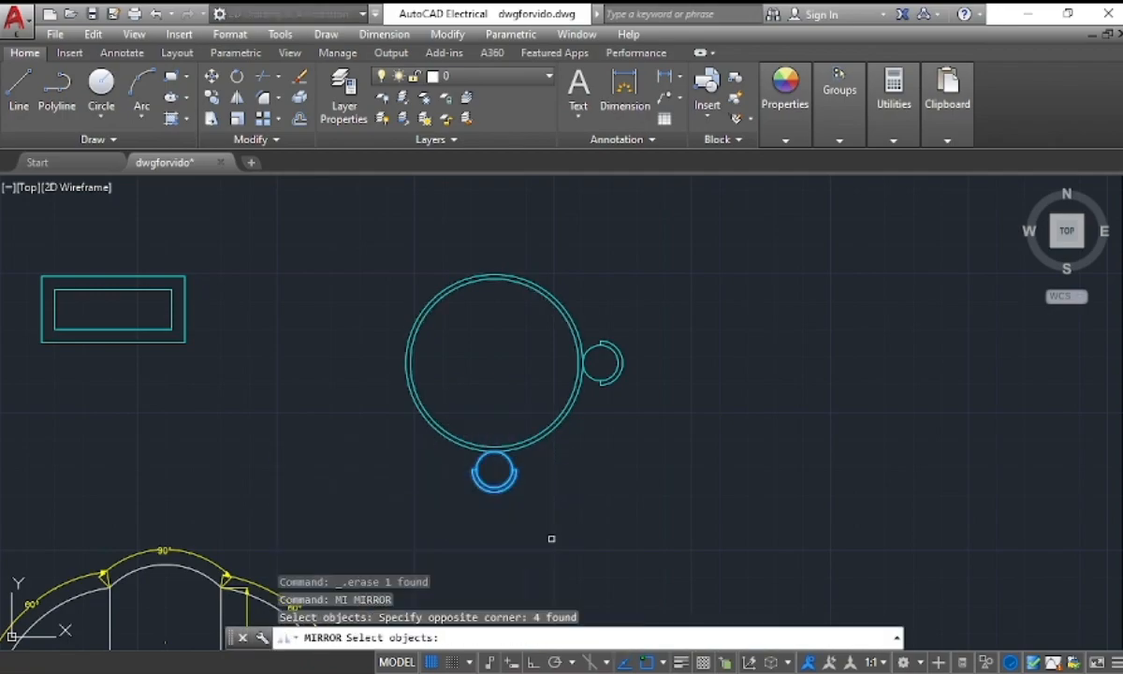
key("Return")
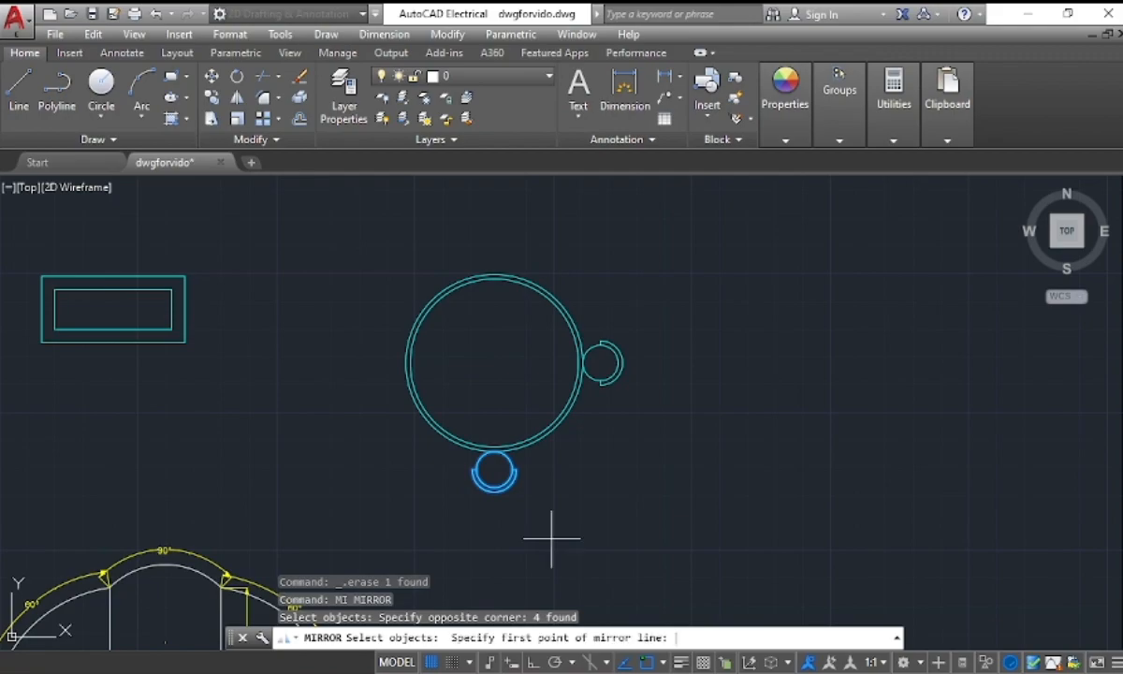
left_click(406, 363)
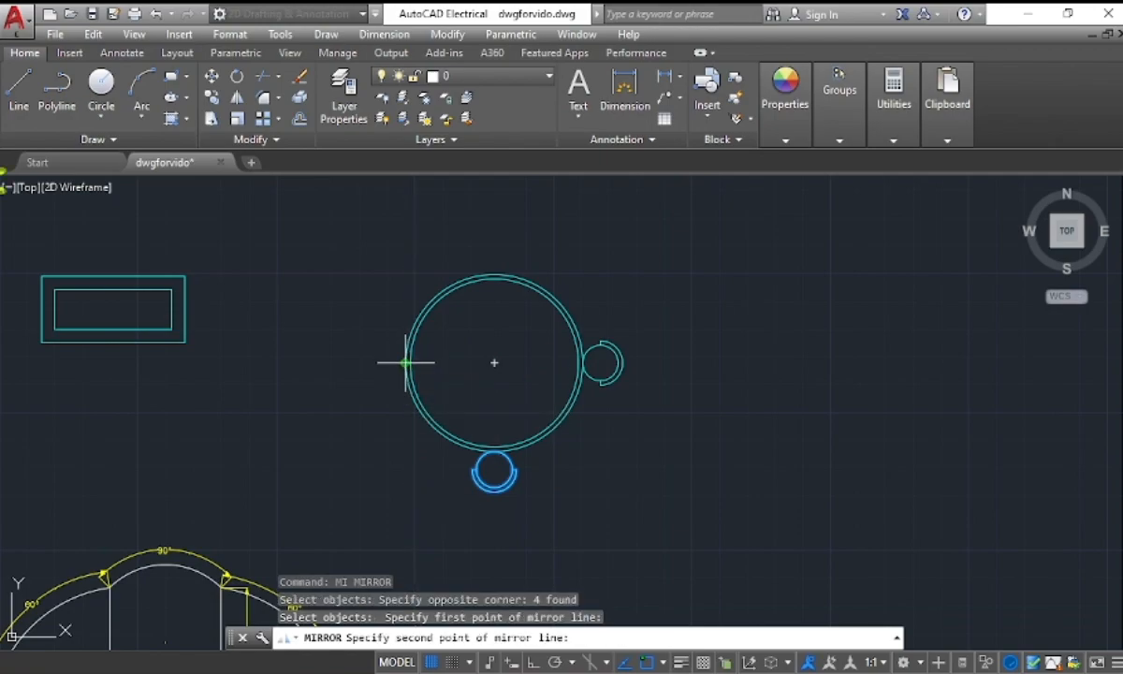
left_click(582, 363)
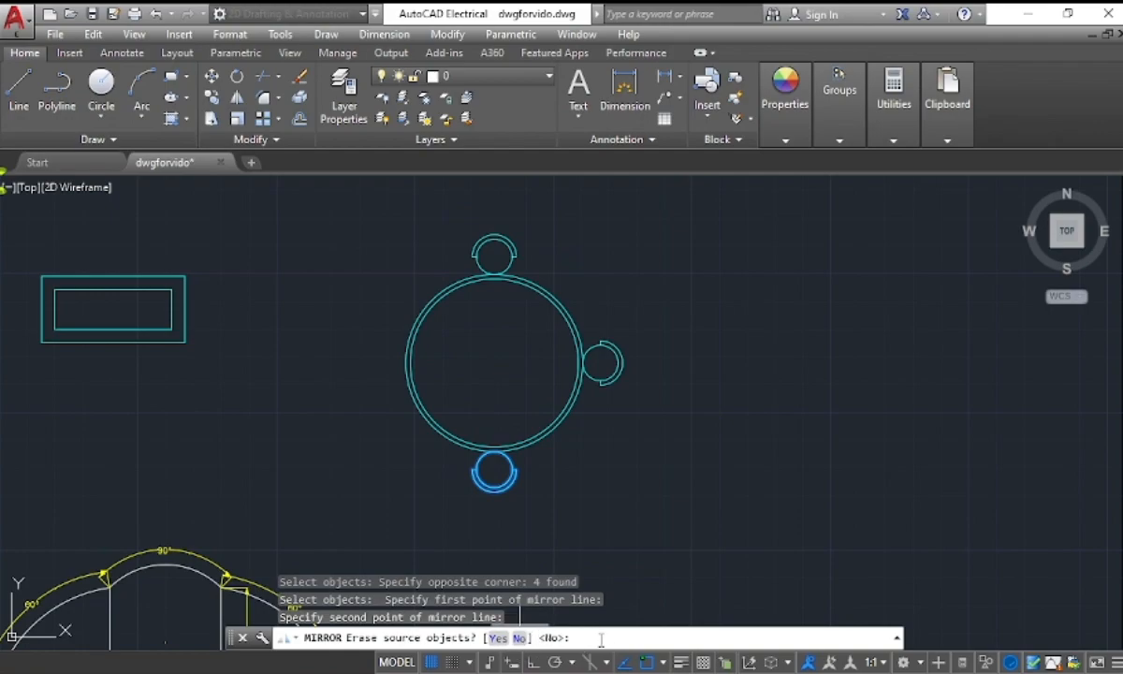
key("Return")
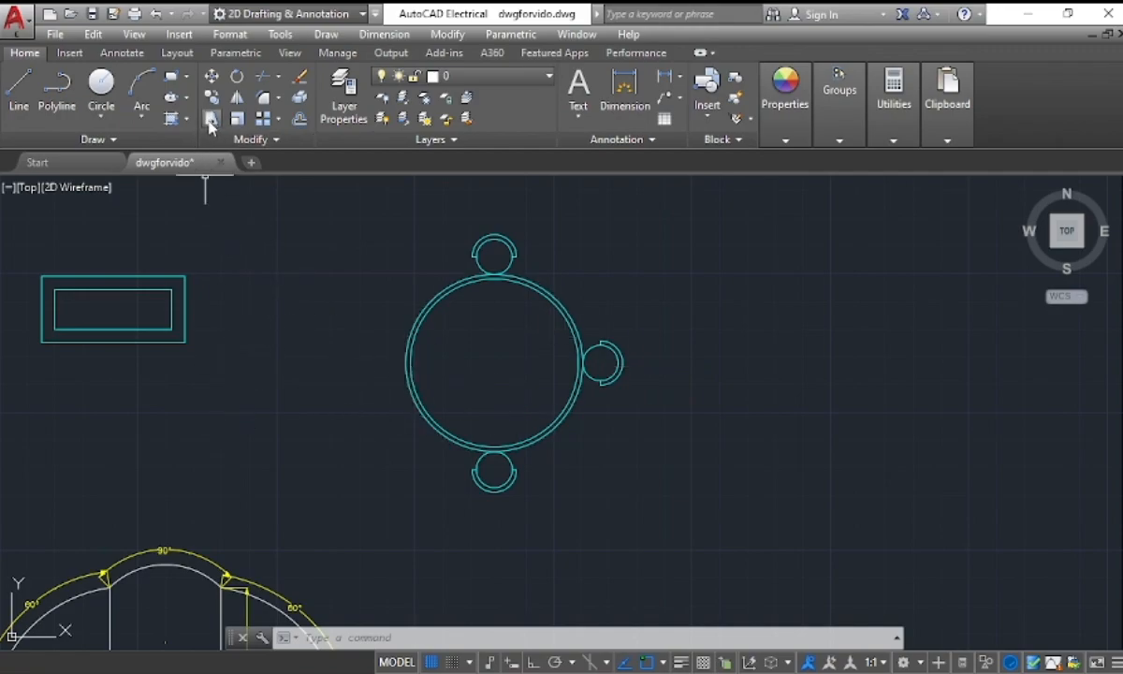
Stretch the right side of both nested rectangles 10 units to the right, using the outer rectangle's lower-right corner as base point.
scroll(291, 345, "down", 2)
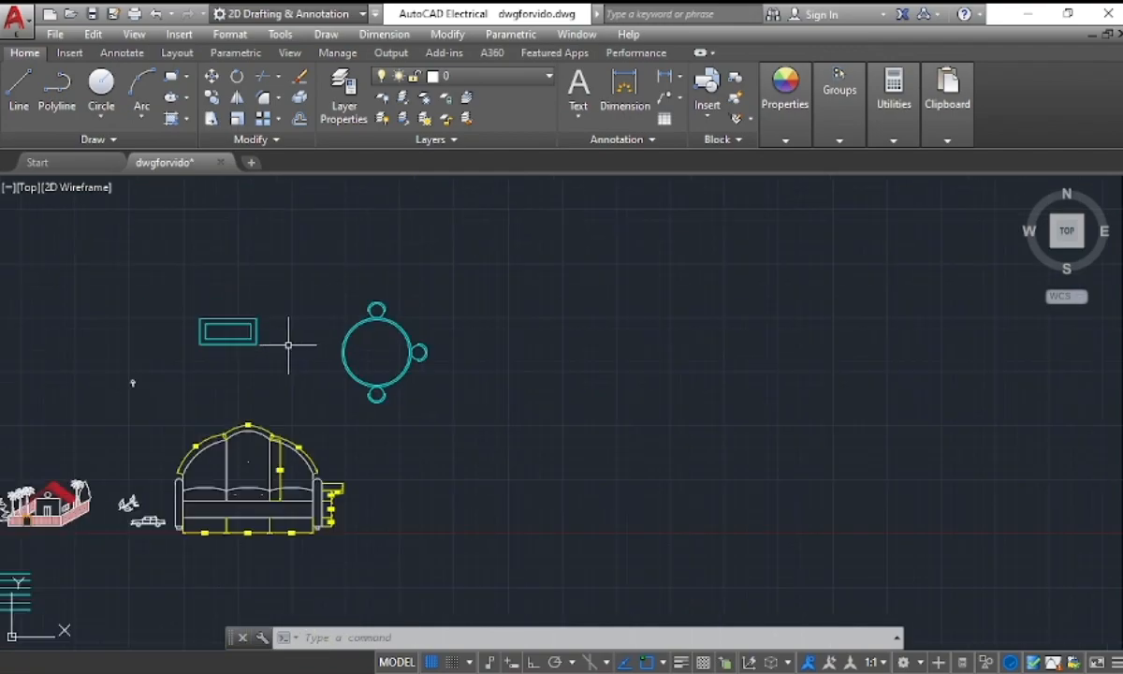
scroll(176, 349, "up", 3)
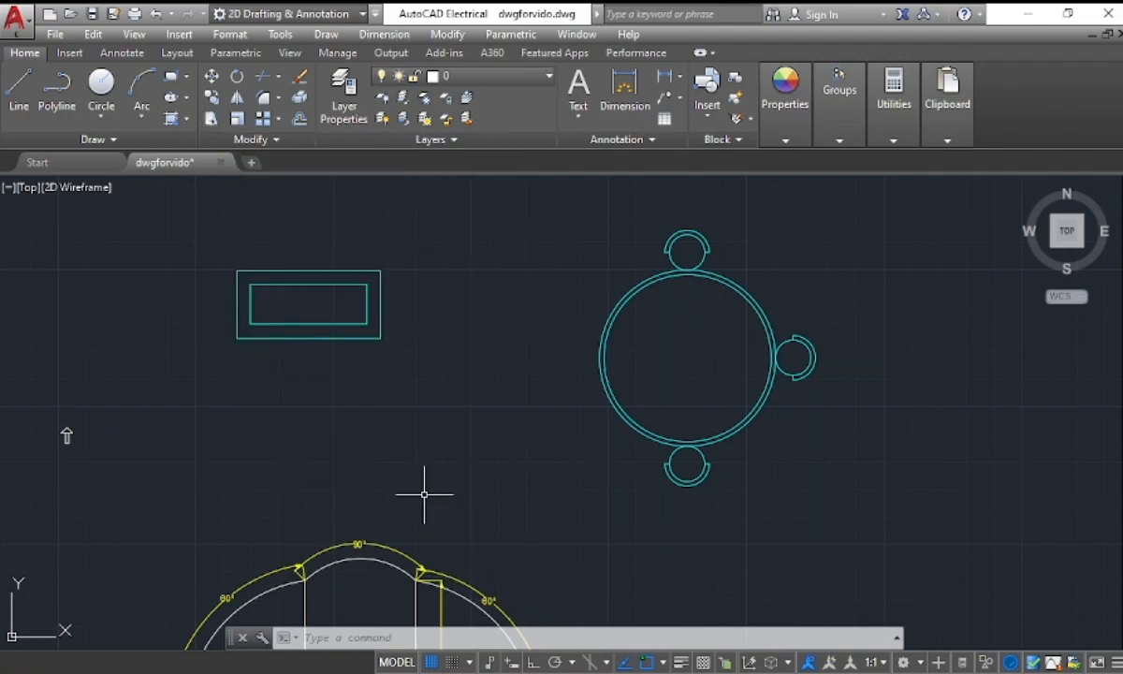
left_click(345, 639)
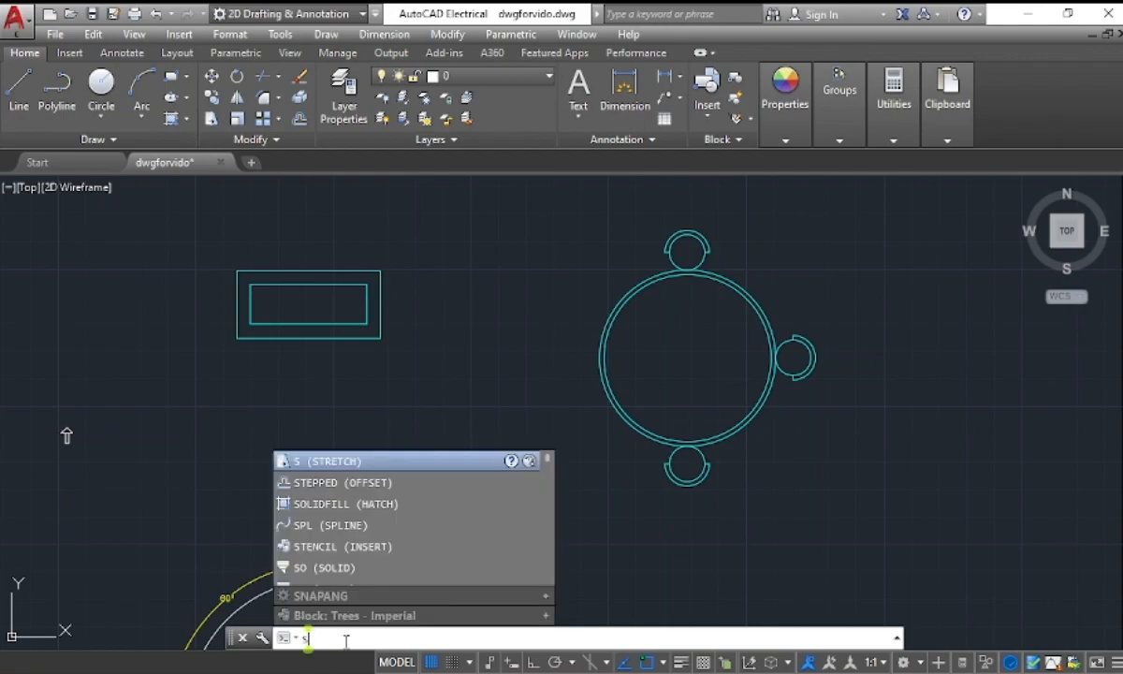
key("Return")
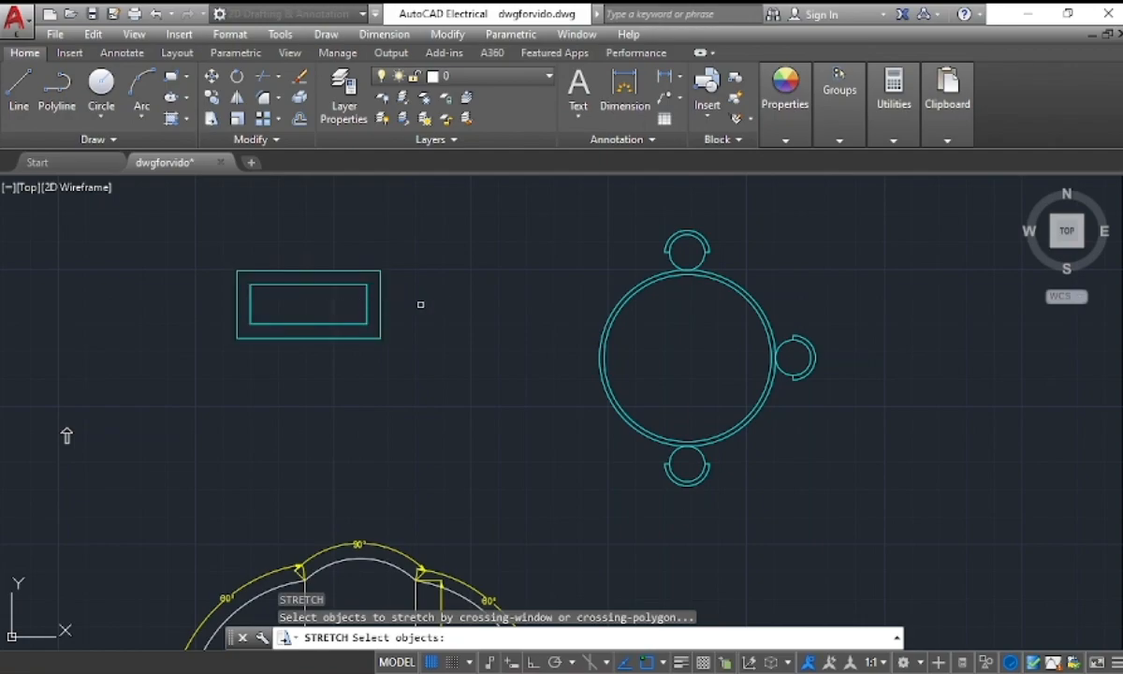
left_click(448, 244)
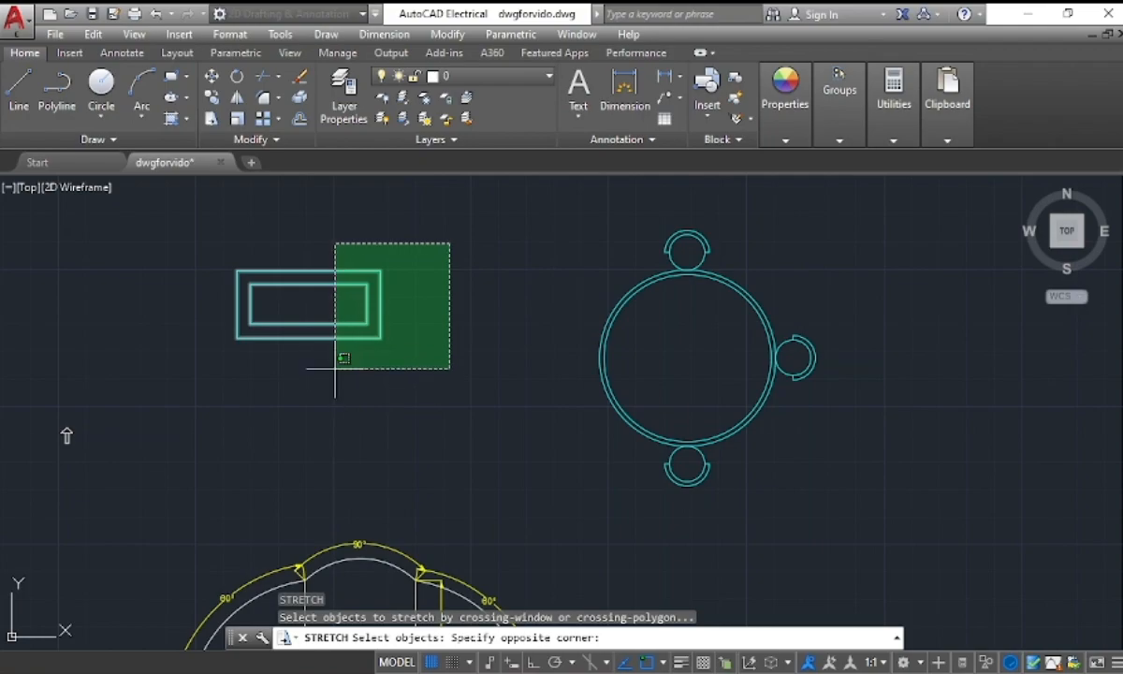
left_click(336, 368)
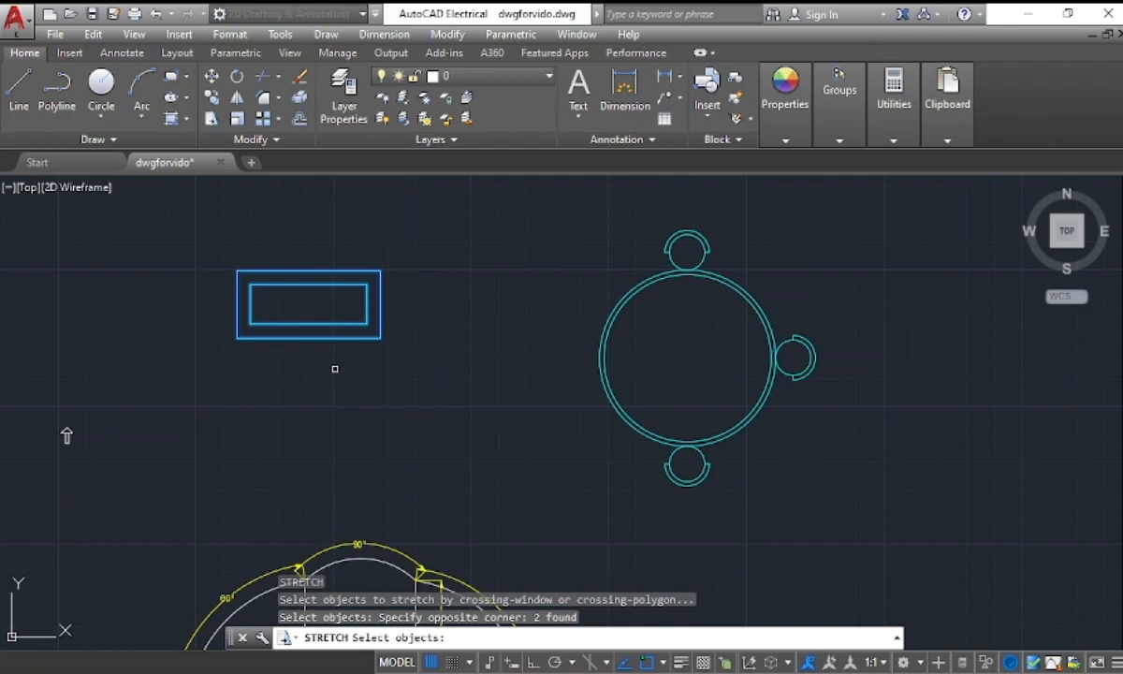
key("Return")
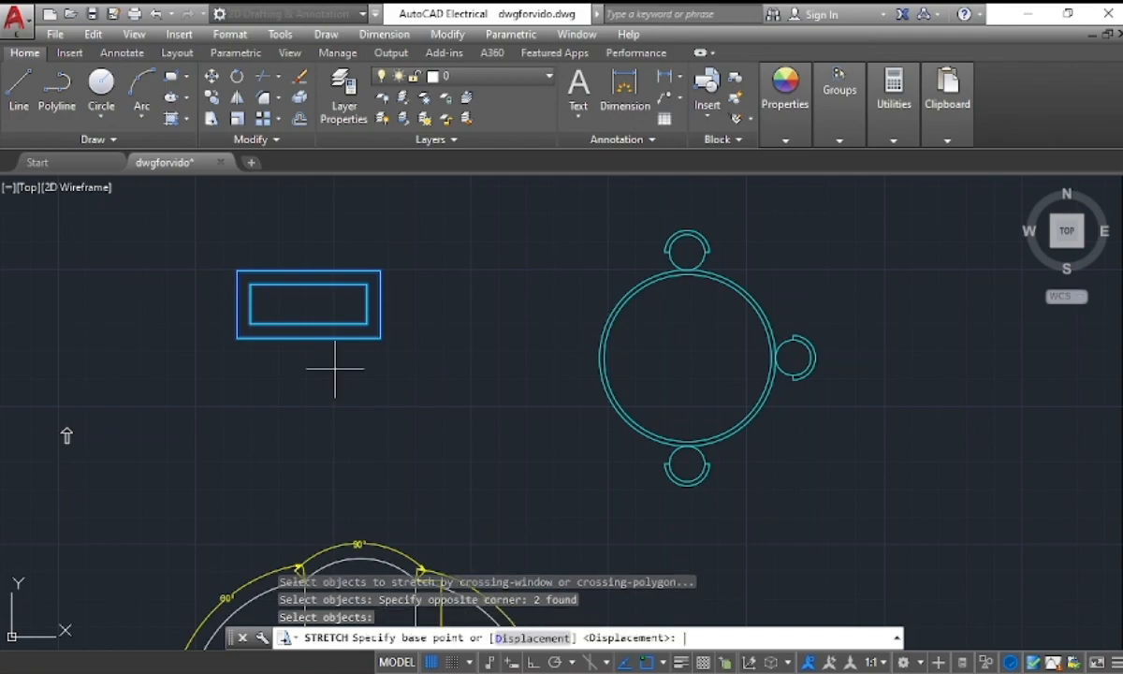
left_click(380, 337)
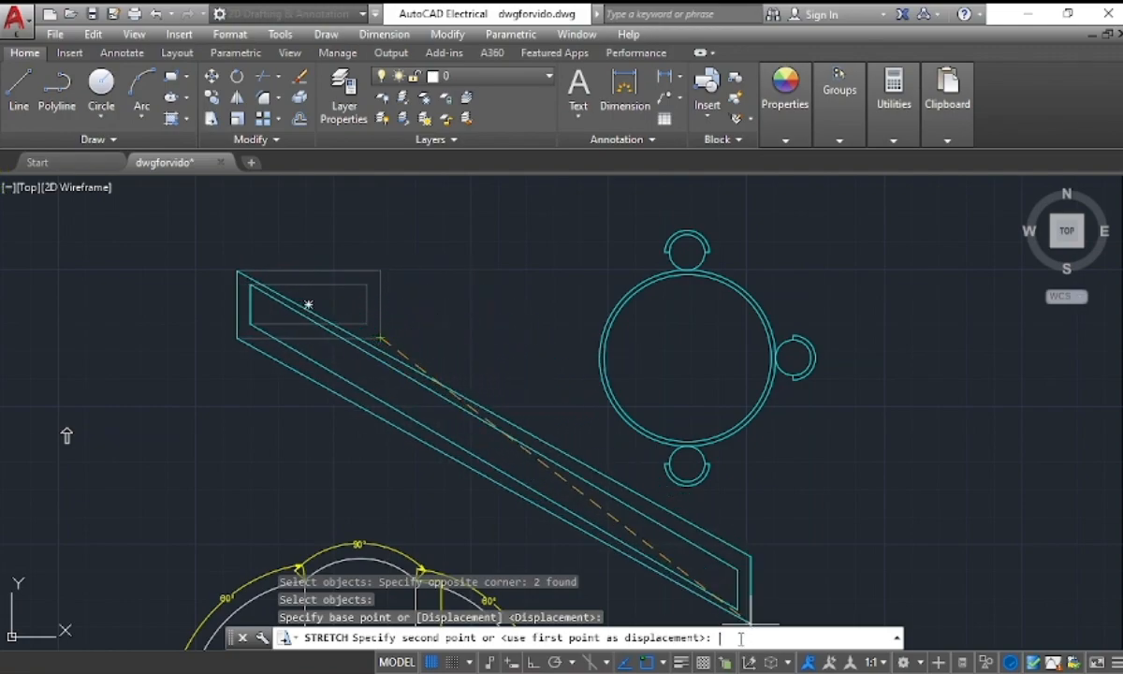
type("10")
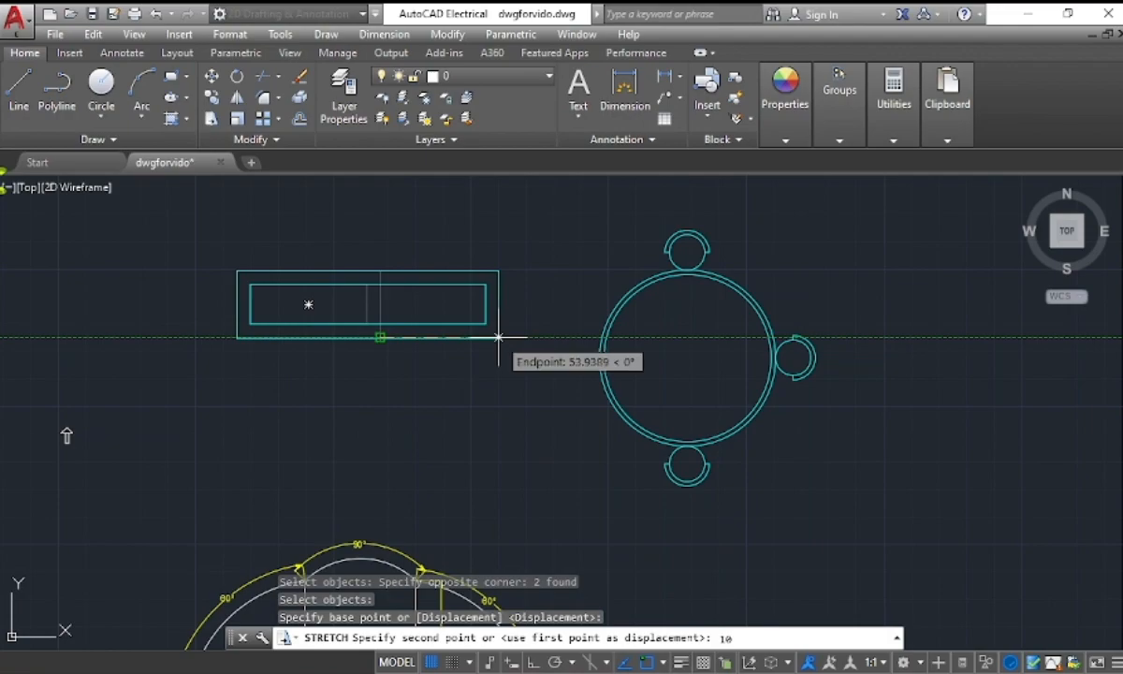
key("Return")
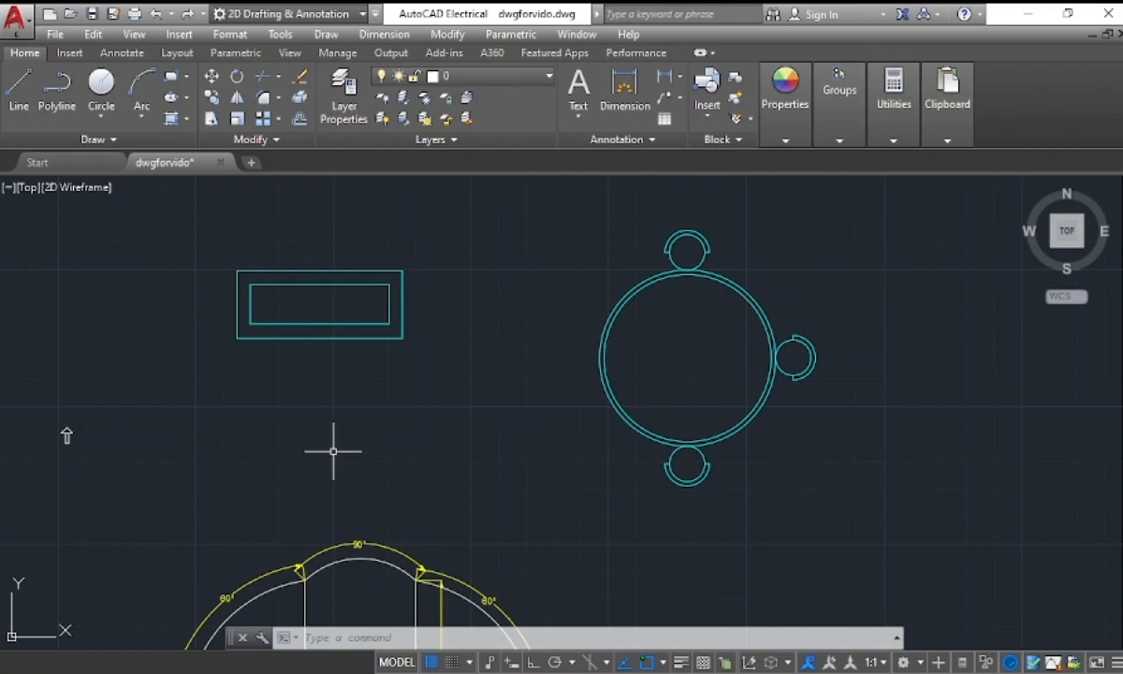
Stretch the upper side of both nested rectangles 40 units upward, using the outer rectangle's upper-right corner as base point.
type("s")
key("Return")
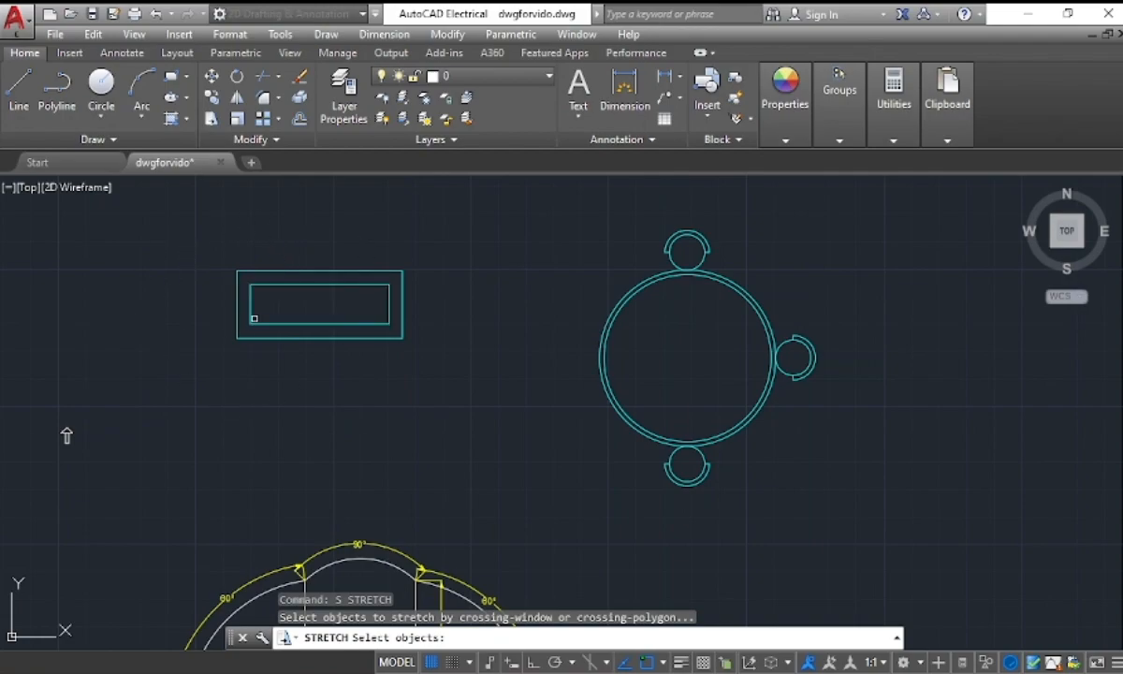
left_click(193, 213)
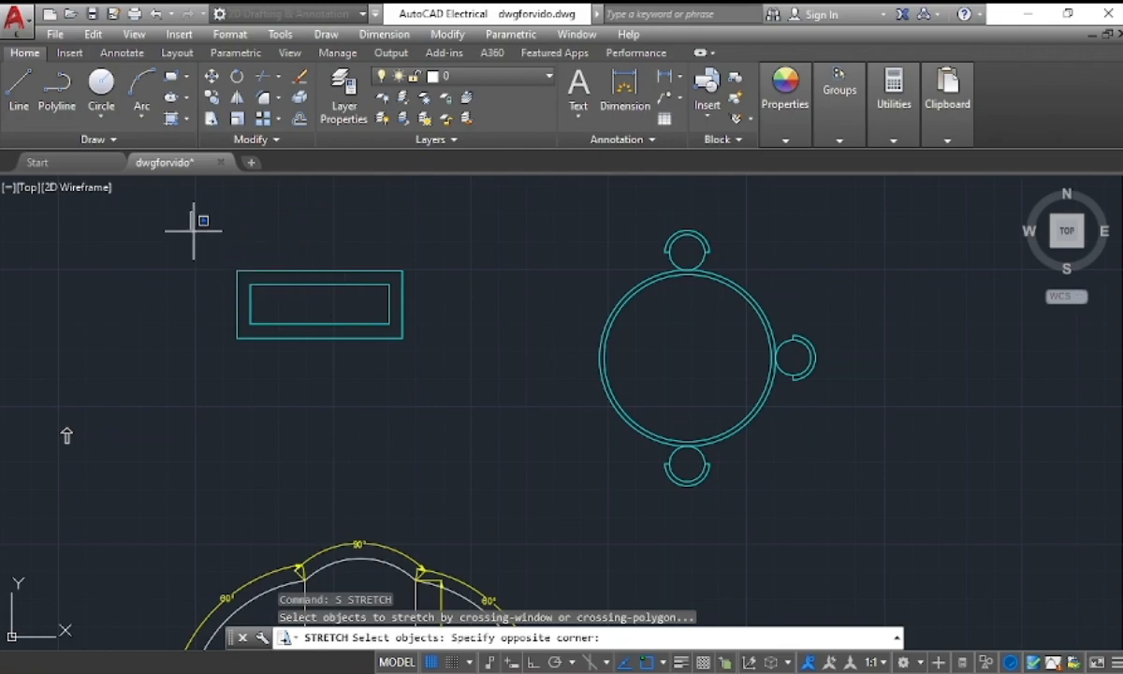
left_click(369, 220)
left_click(438, 227)
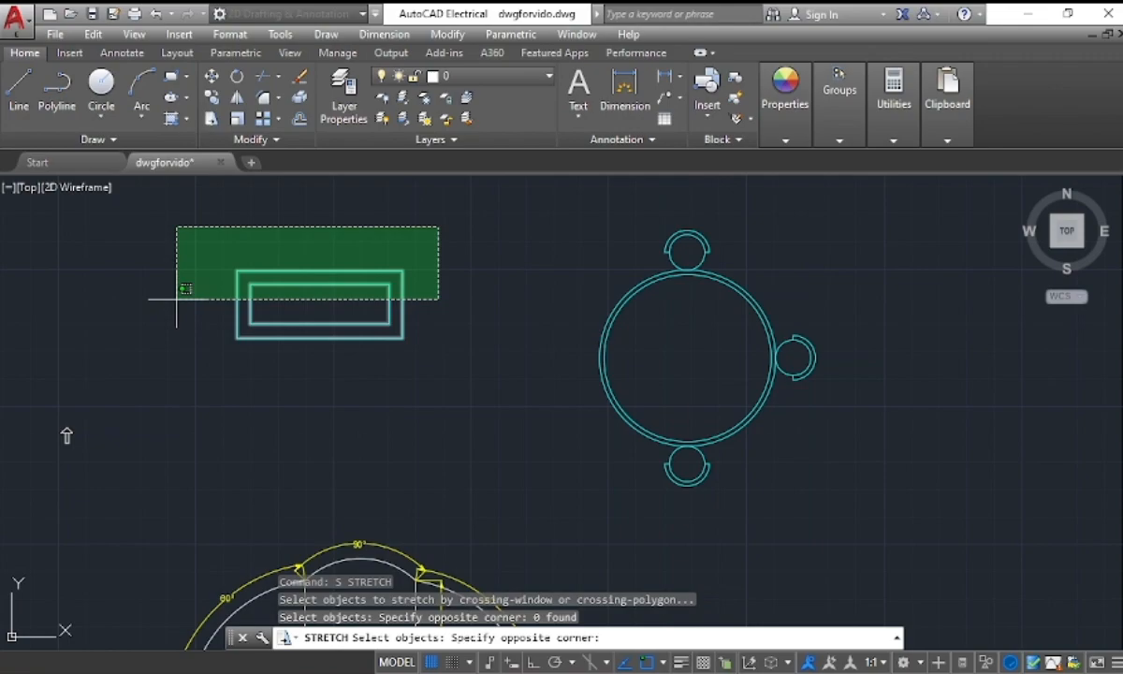
left_click(177, 300)
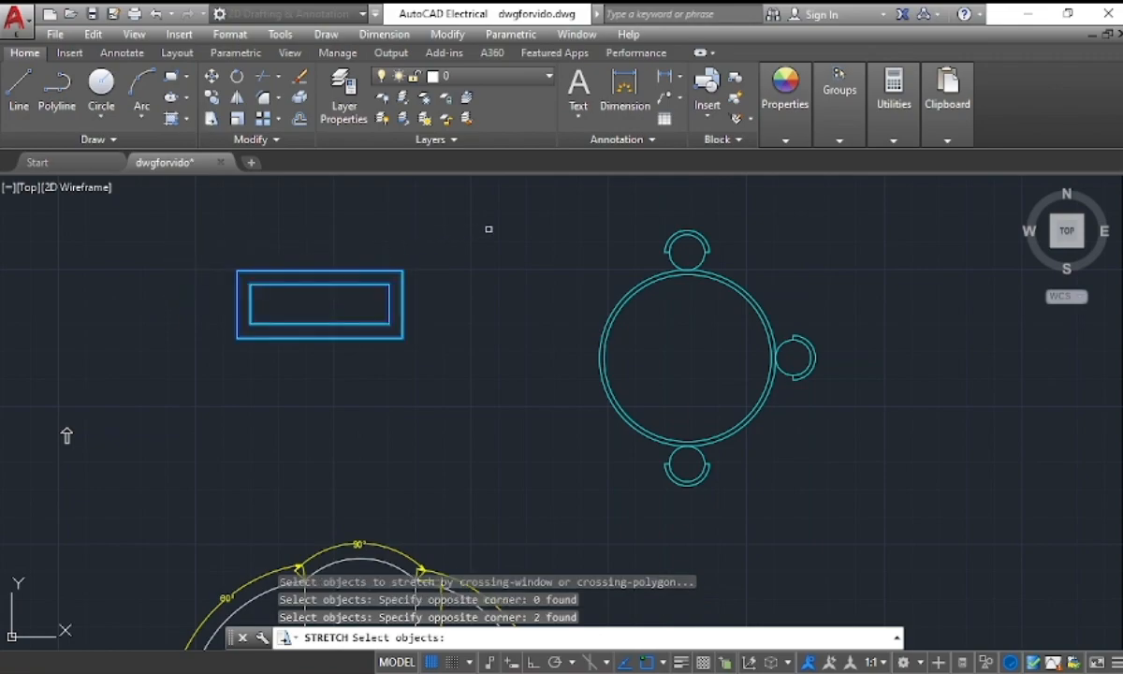
key("Return")
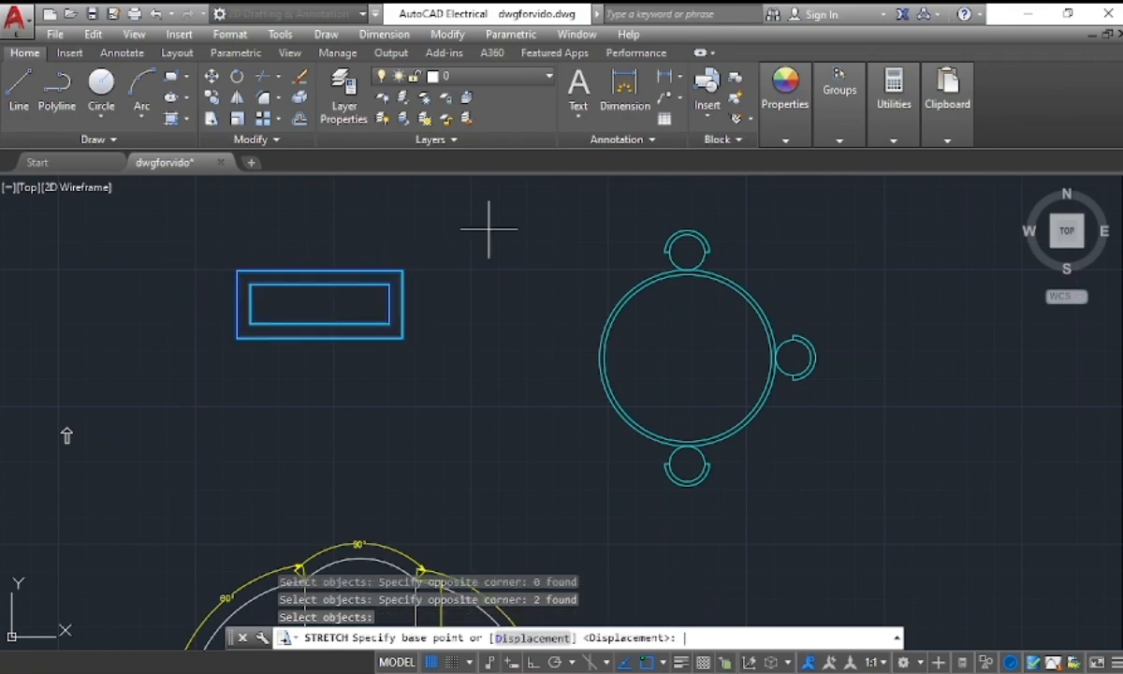
left_click(402, 270)
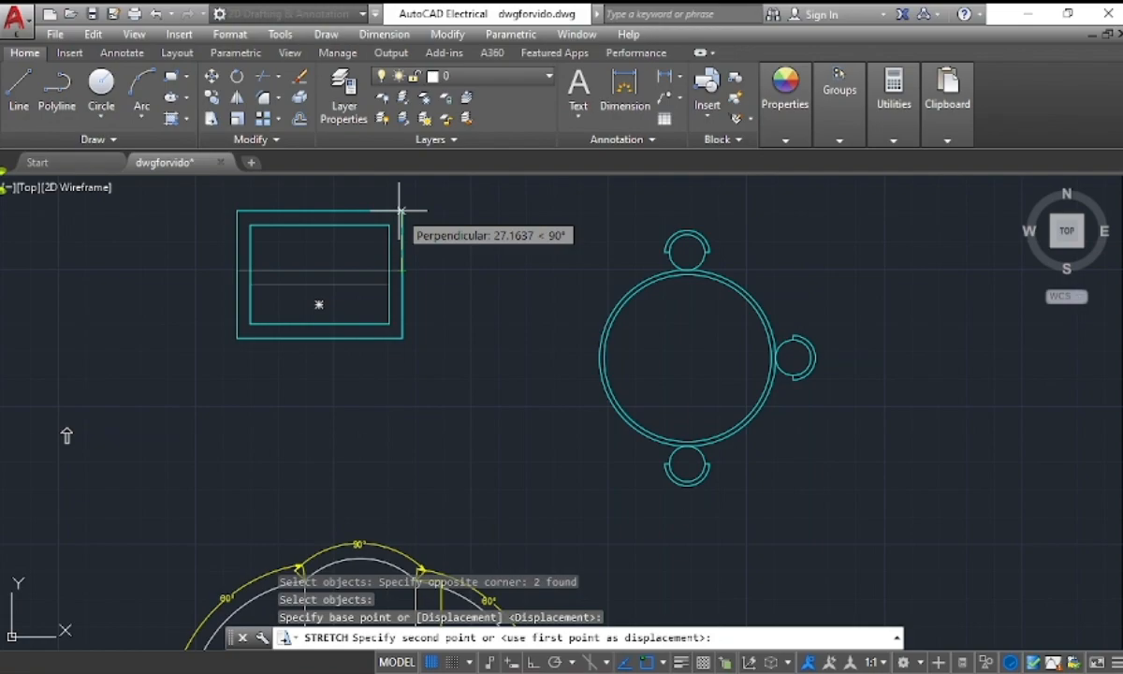
type("40")
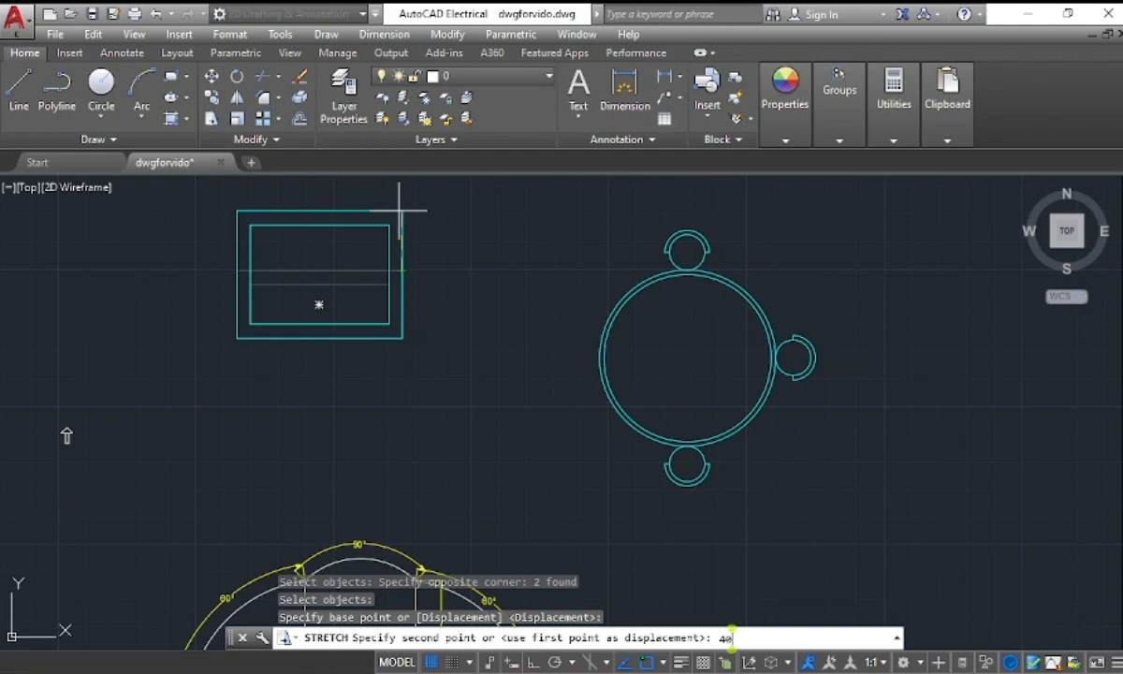
key("Return")
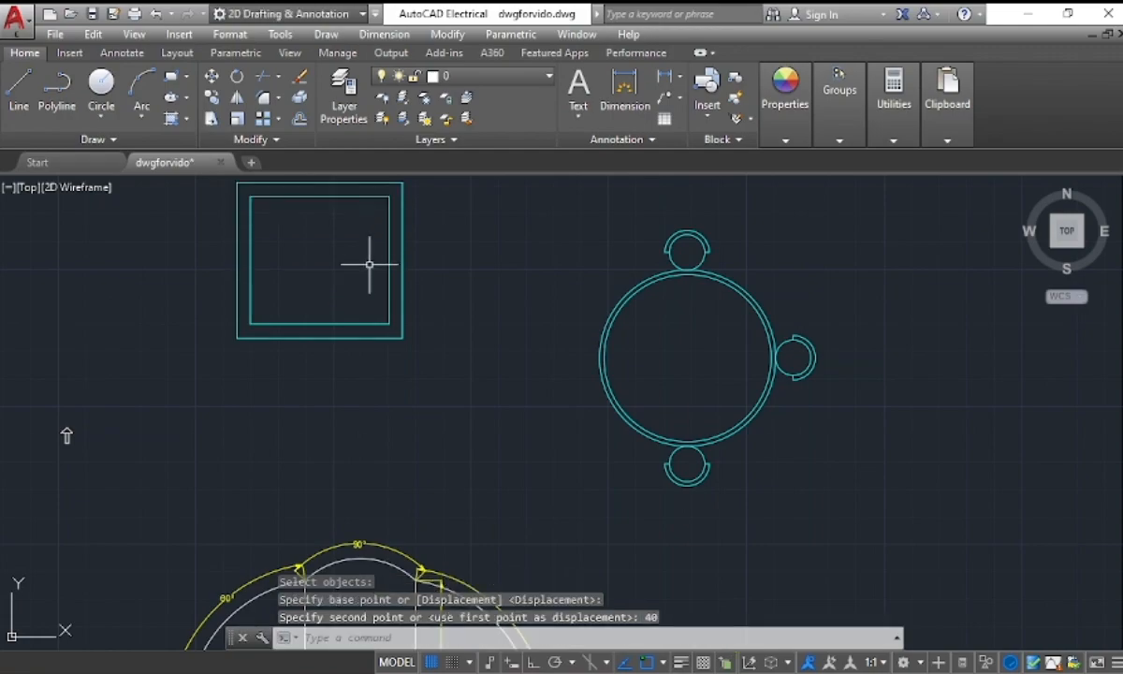
Use Stretch with both nested rectangles fully enclosed to shift them horizontally toward the round table, from the outer rectangle's lower-left corner.
scroll(368, 241, "down", 2)
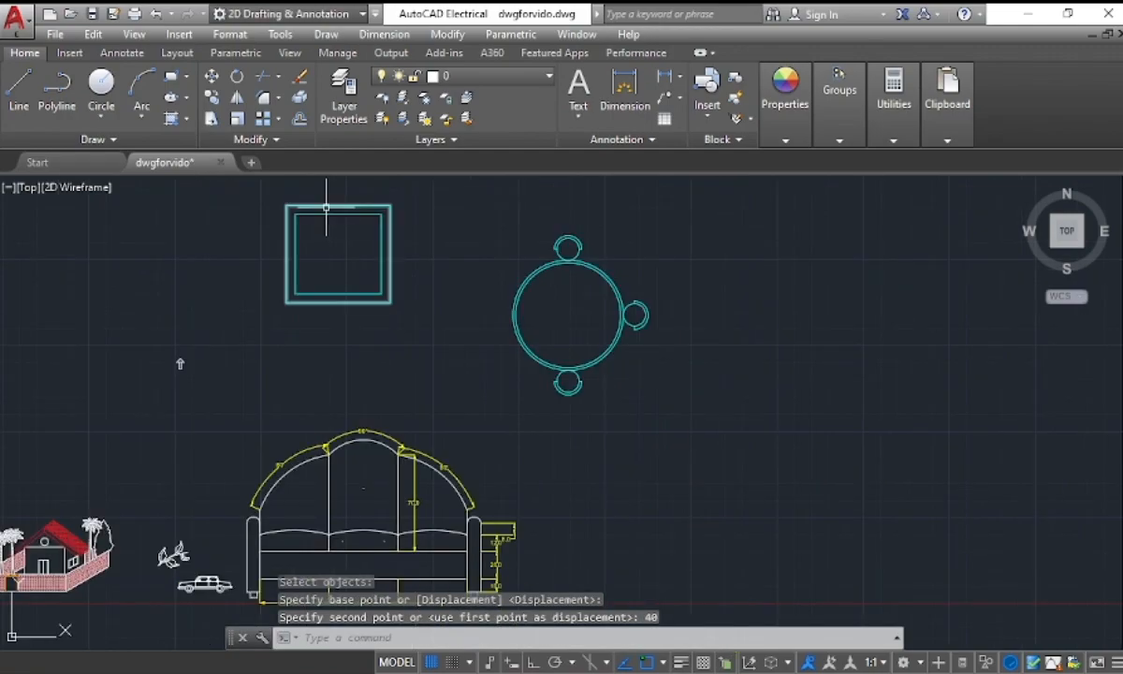
scroll(327, 198, "up", 2)
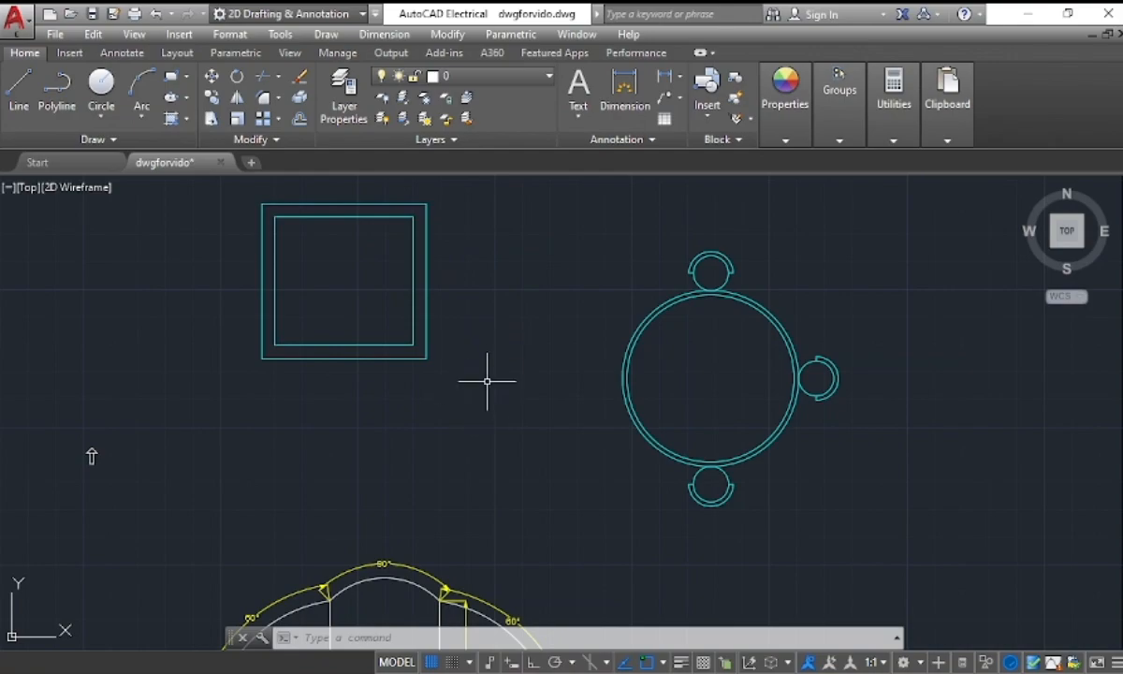
scroll(277, 198, "down", 4)
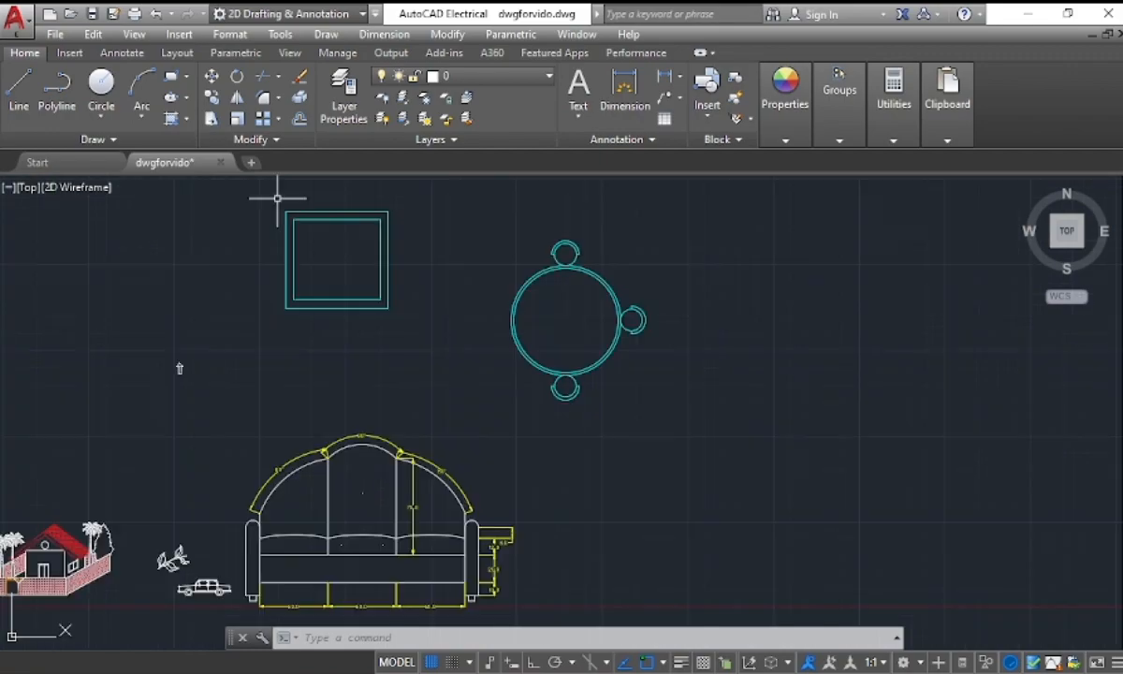
scroll(277, 198, "up", 4)
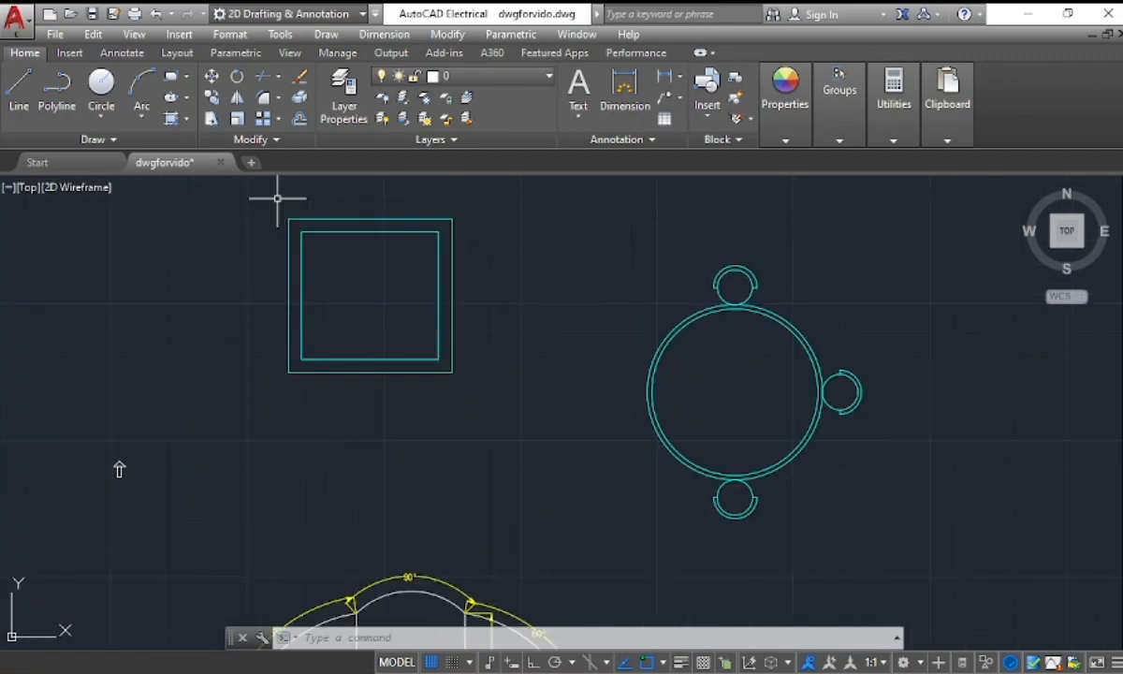
left_click(211, 120)
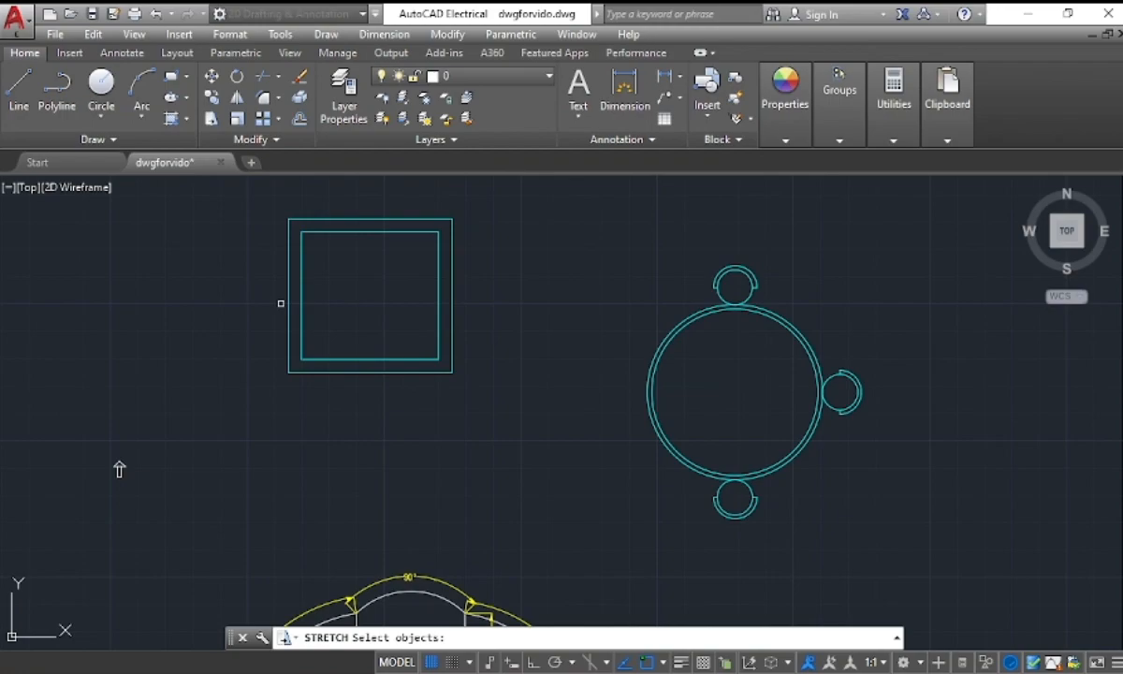
left_click(263, 199)
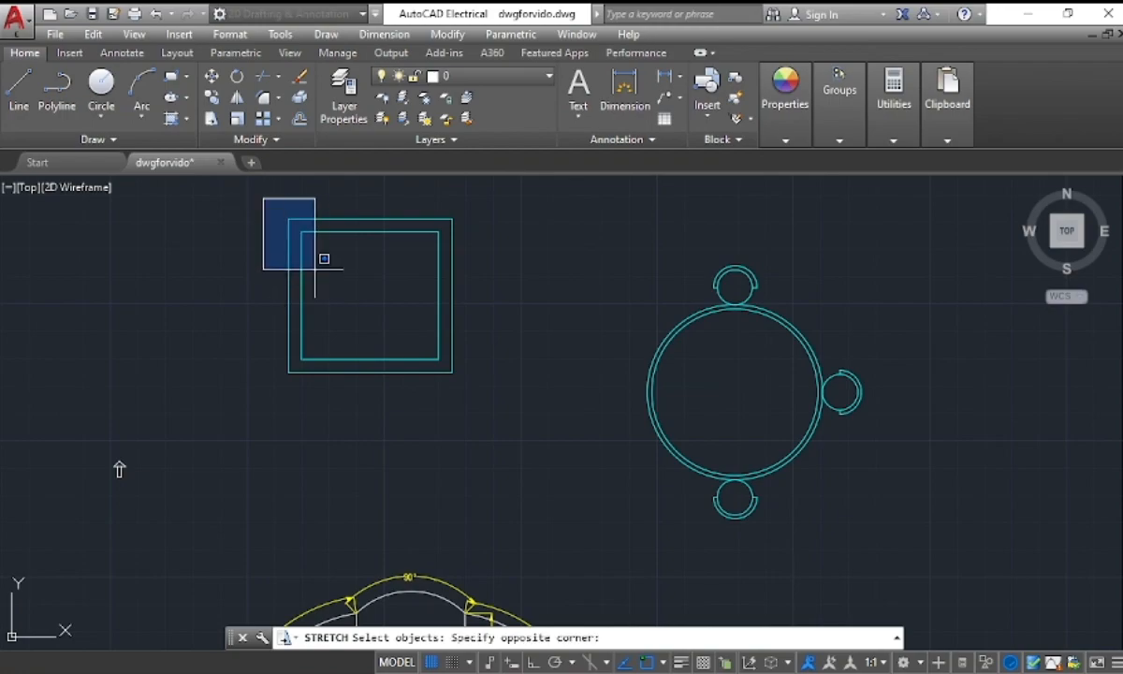
left_click(477, 396)
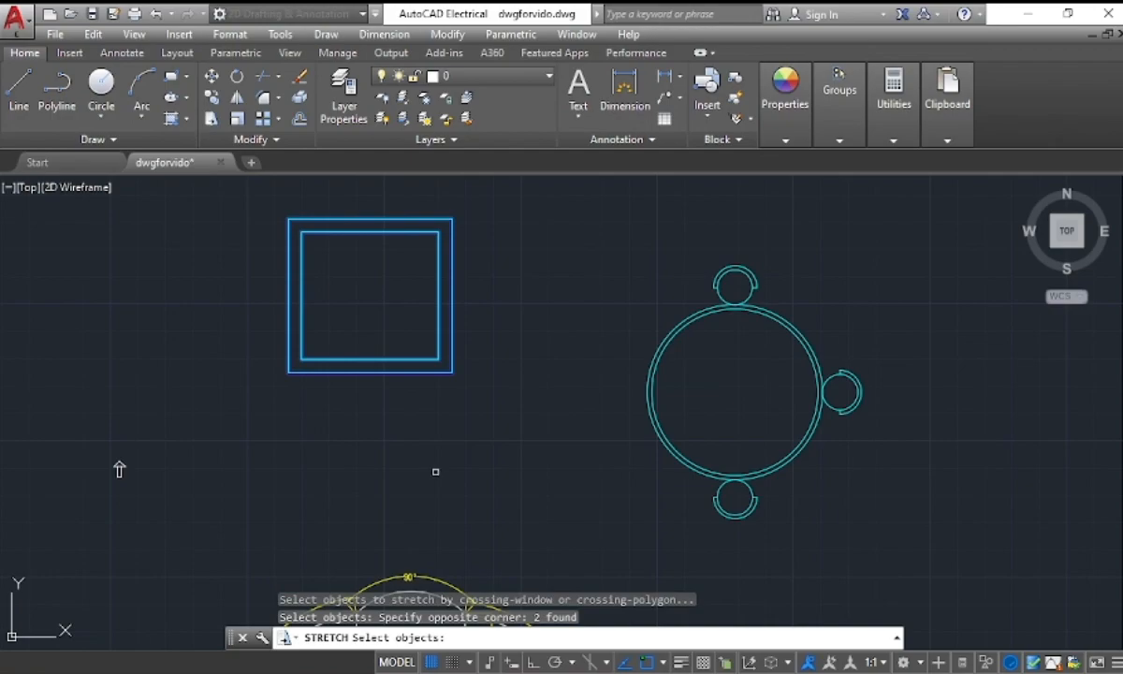
key("Return")
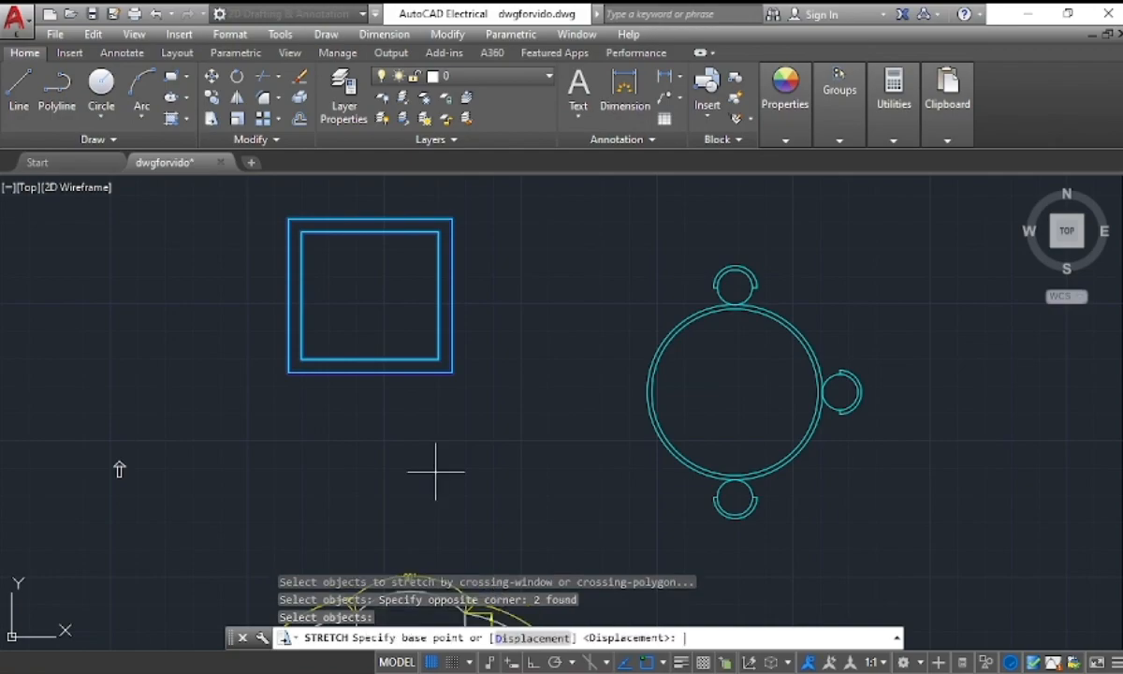
left_click(289, 372)
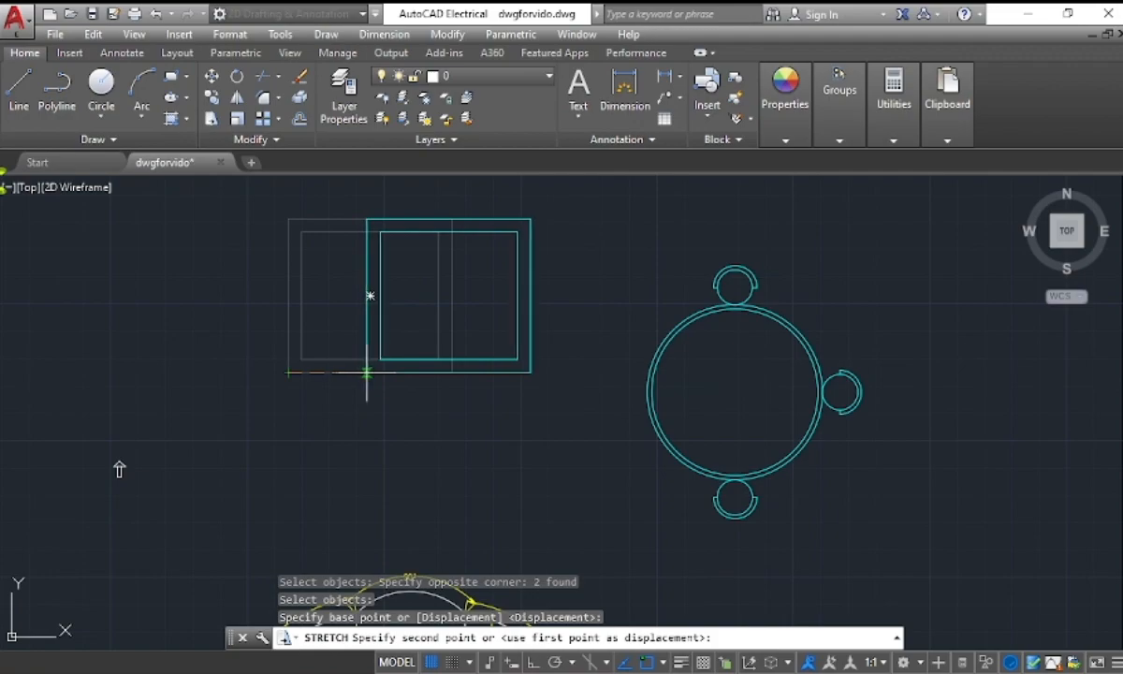
left_click(371, 373)
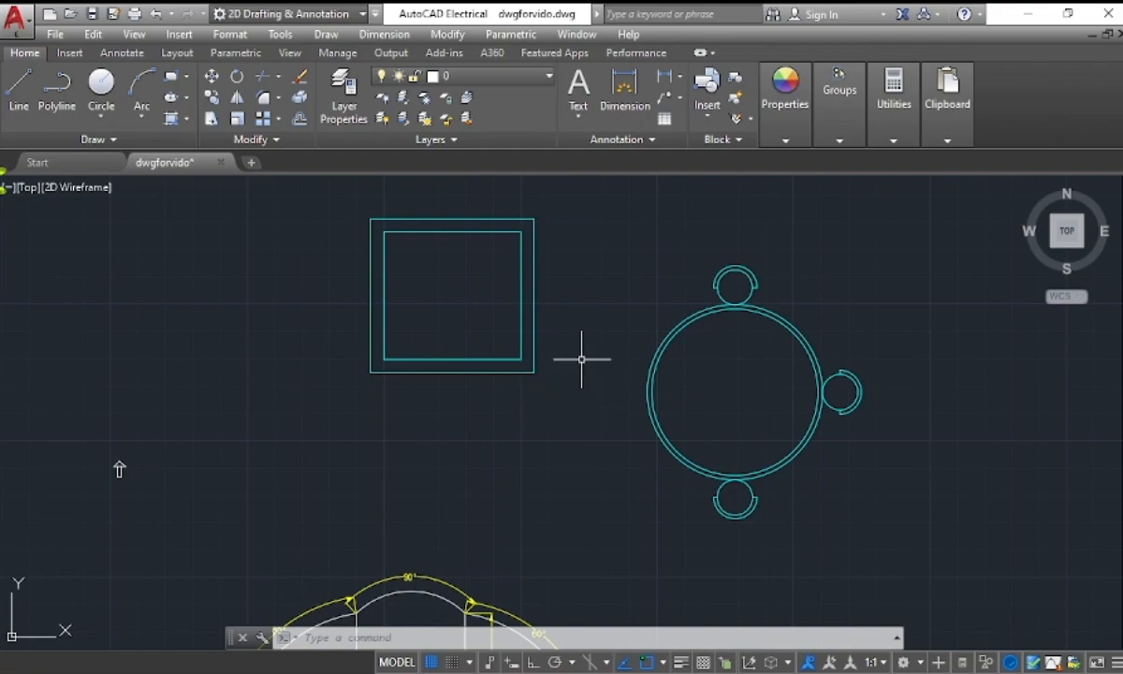
Stretch the left side of both nested rectangles about 51 units to the left from the outer rectangle's lower-left corner.
left_click(211, 119)
left_click(408, 188)
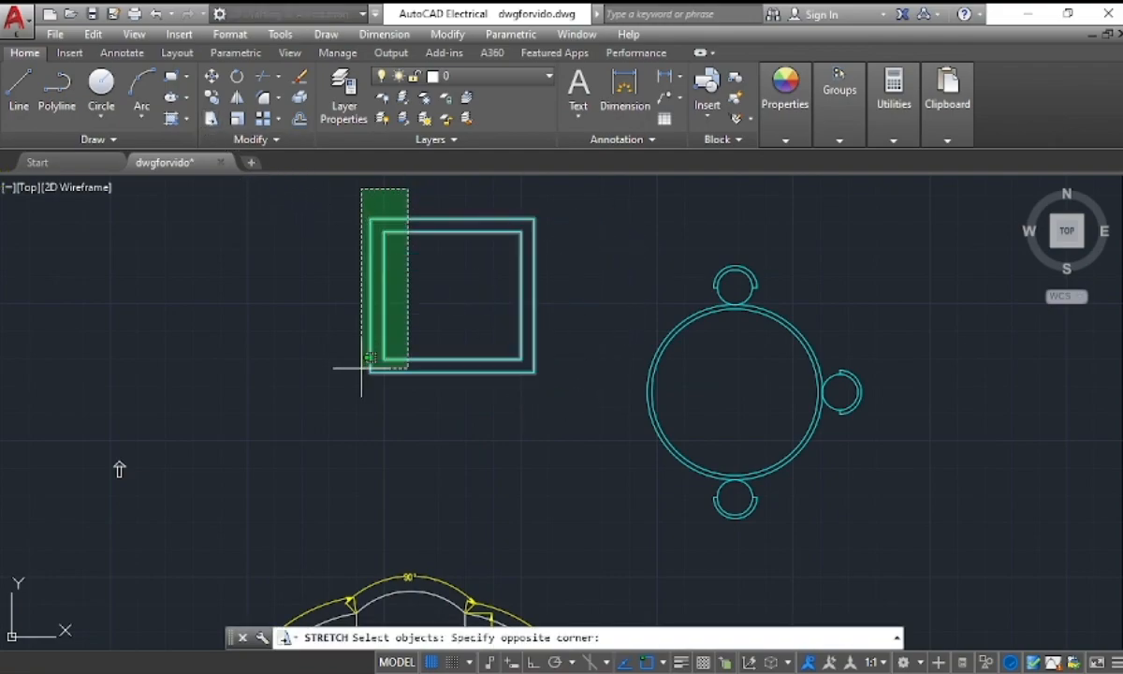
left_click(295, 432)
key("Return")
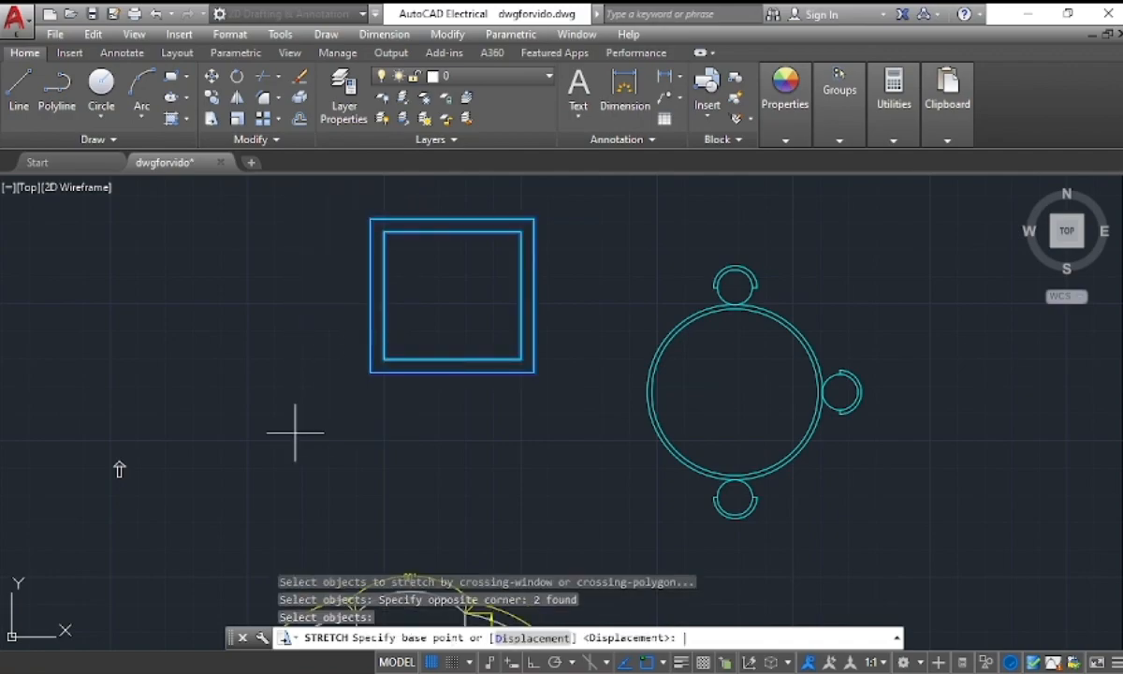
left_click(371, 373)
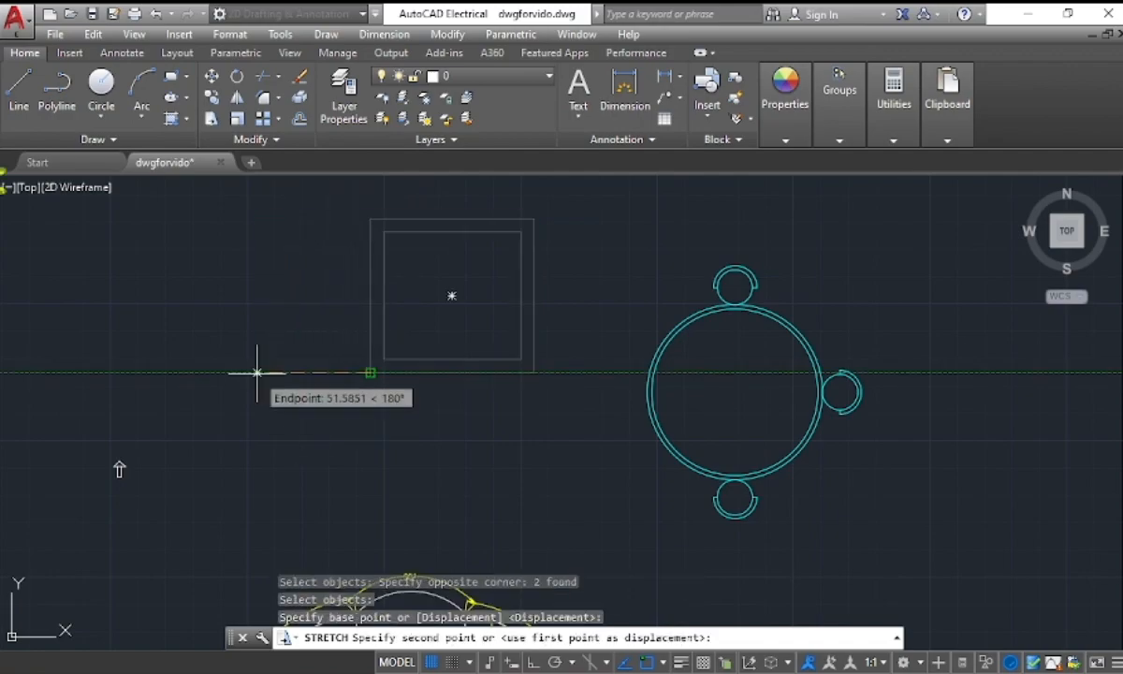
left_click(259, 372)
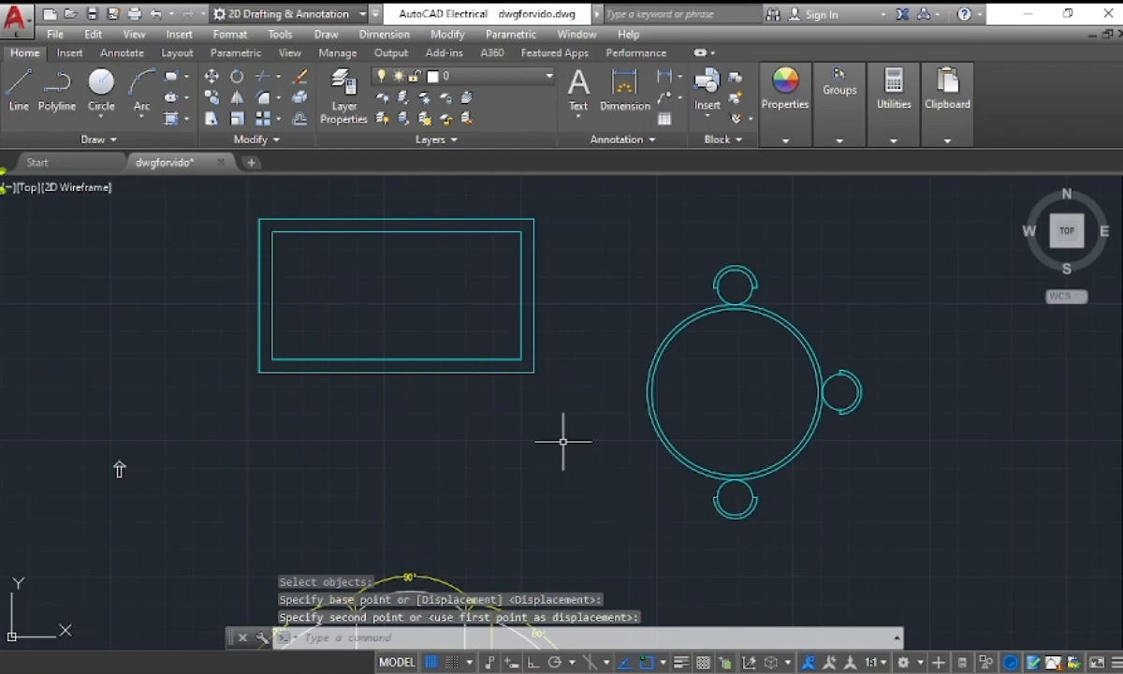
scroll(564, 441, "down", 2)
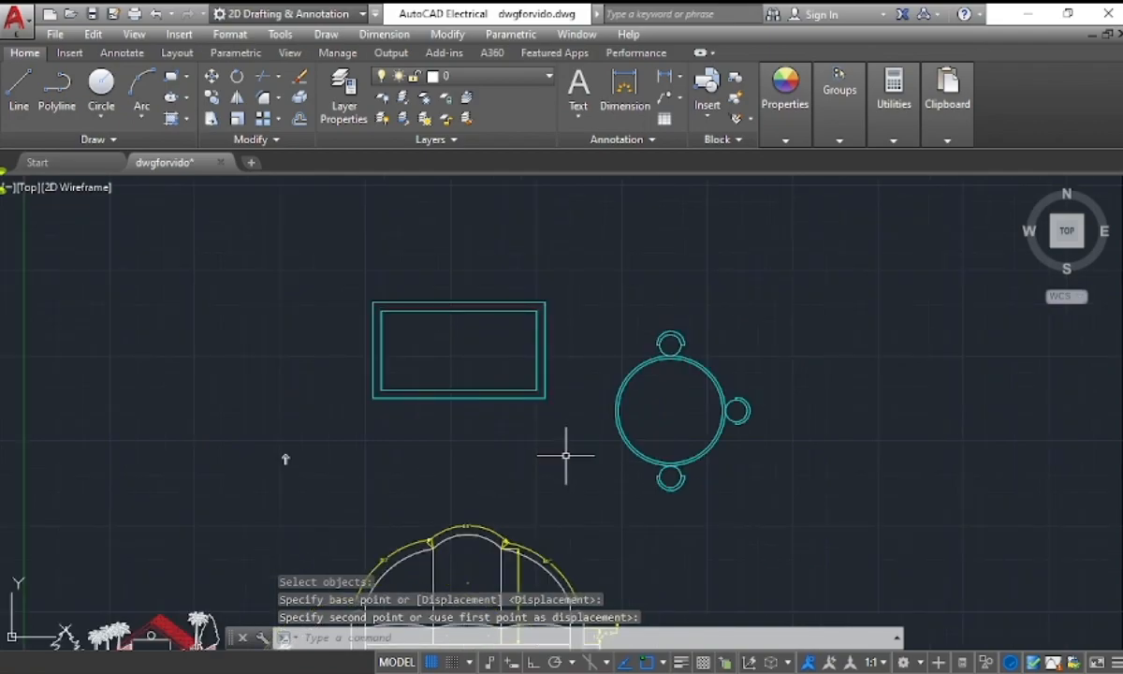
scroll(568, 444, "down", 2)
scroll(569, 437, "down", 1)
scroll(572, 440, "up", 3)
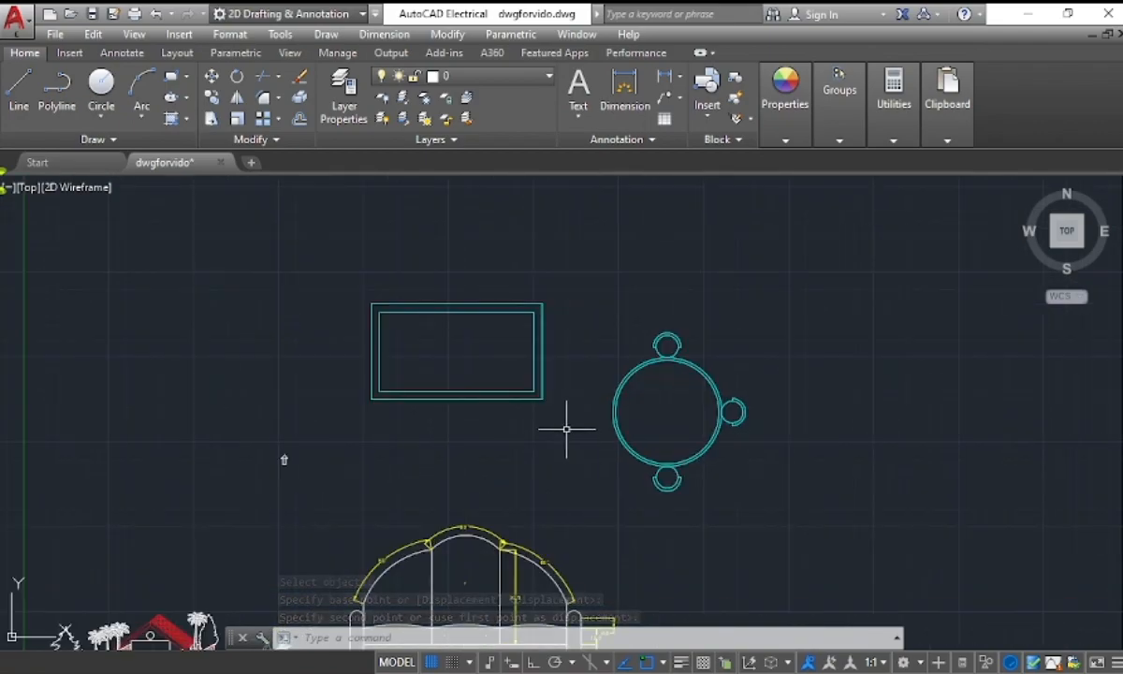
scroll(489, 426, "down", 2)
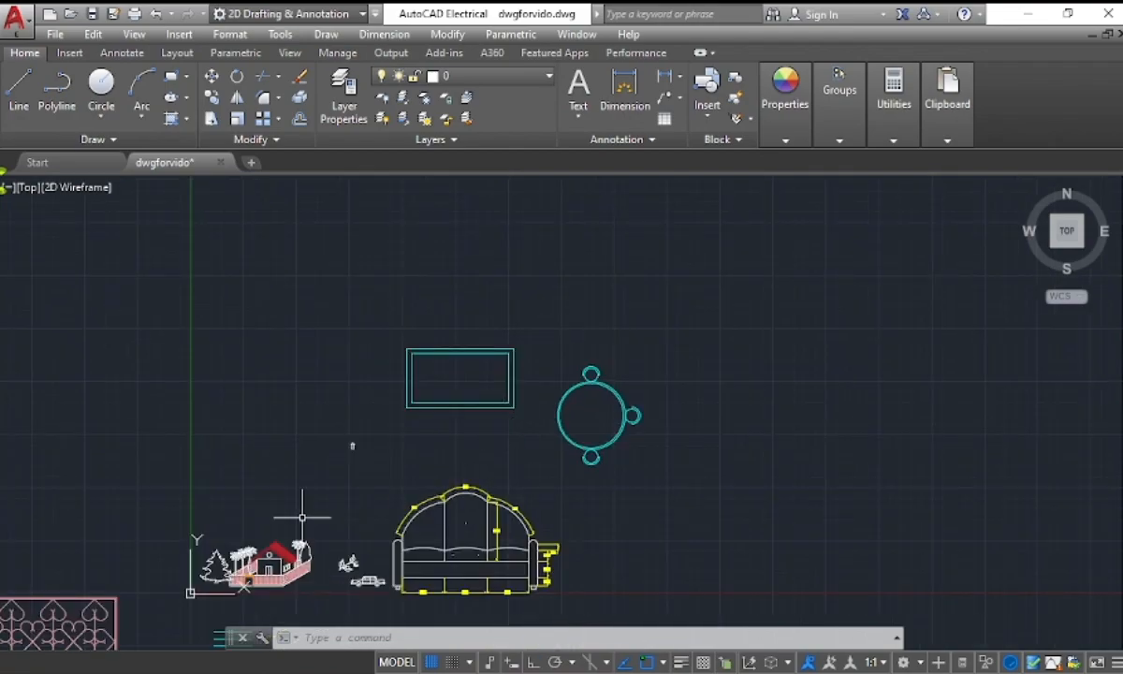
Scale the entire heart-pattern panel by a factor of 2 from its lower-left corner, and undo the scaling.
scroll(295, 517, "down", 2)
scroll(238, 594, "up", 1)
scroll(175, 557, "up", 5)
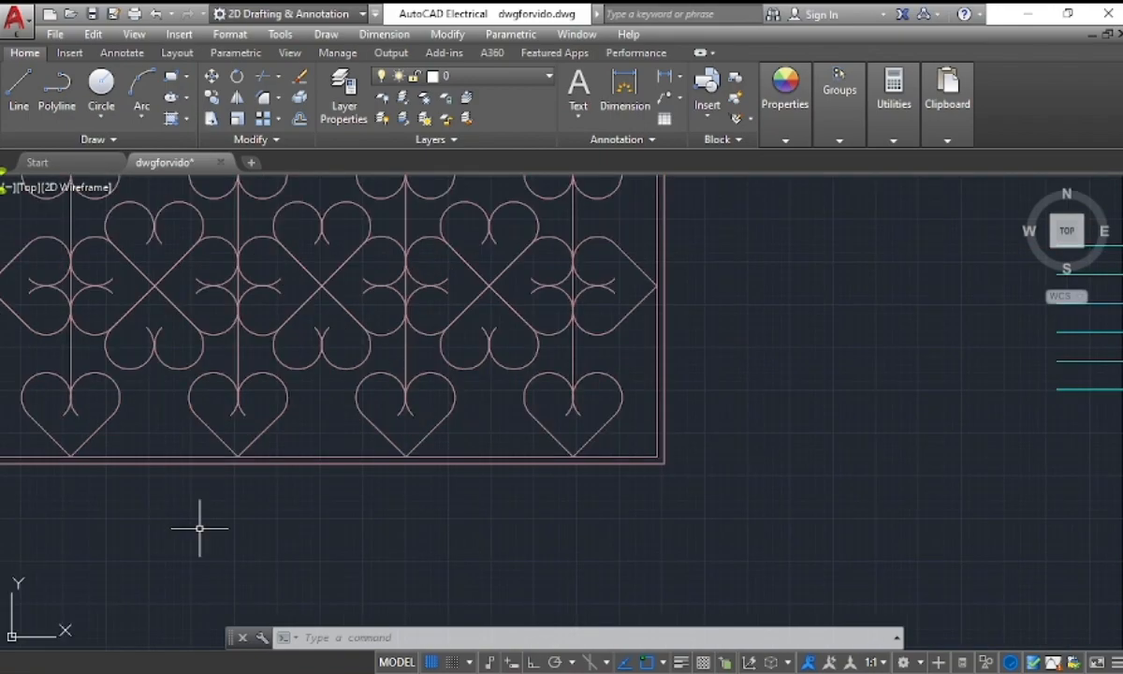
scroll(263, 526, "down", 3)
scroll(188, 531, "up", 1)
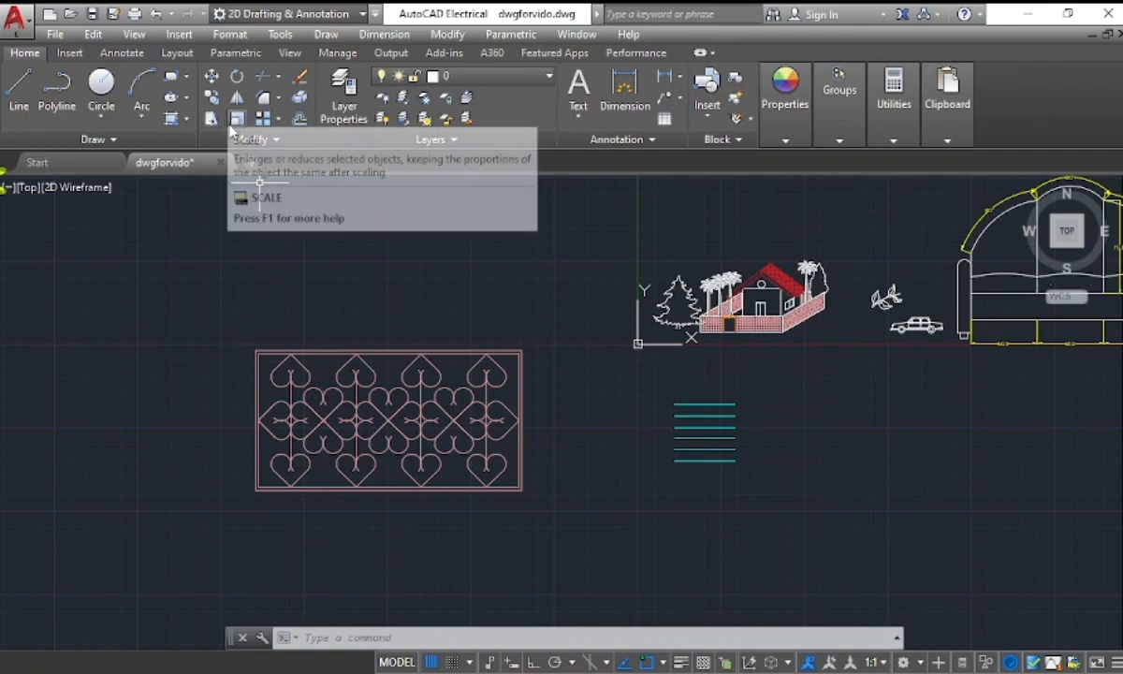
left_click(323, 639)
type("sc")
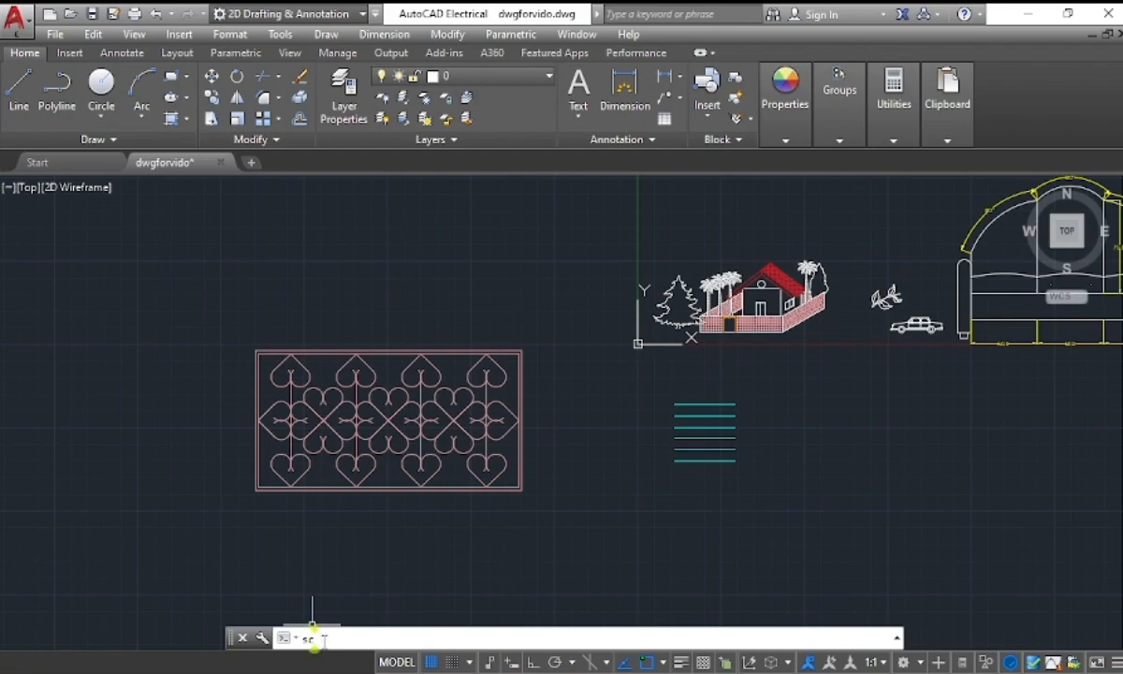
key("Return")
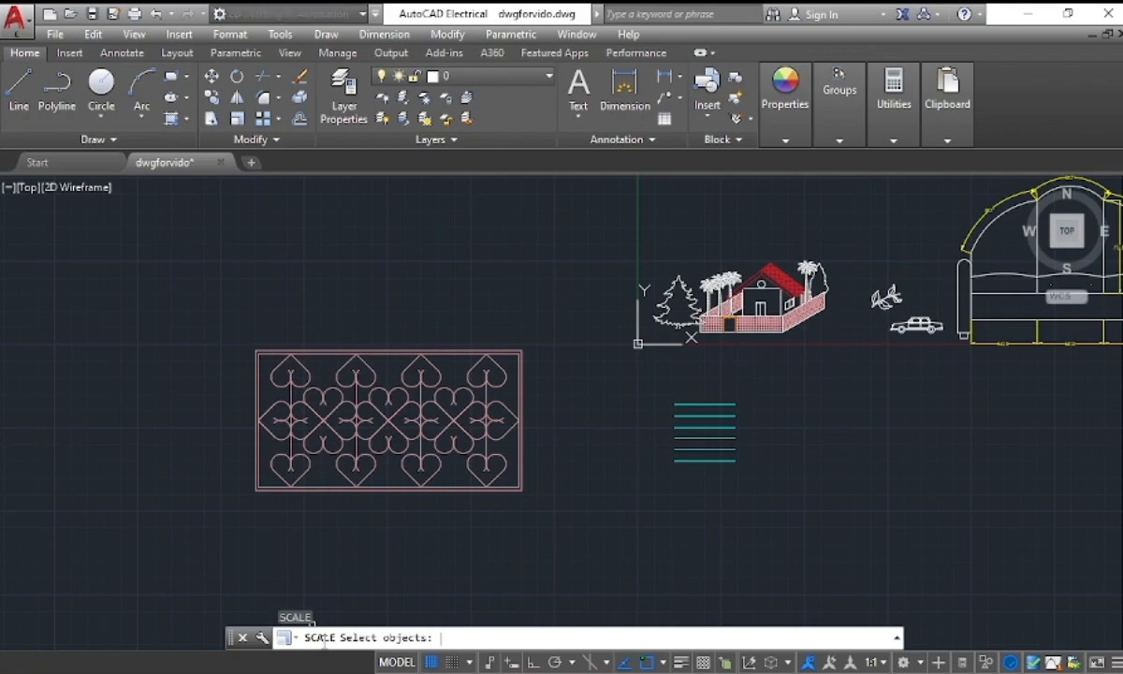
left_click(233, 315)
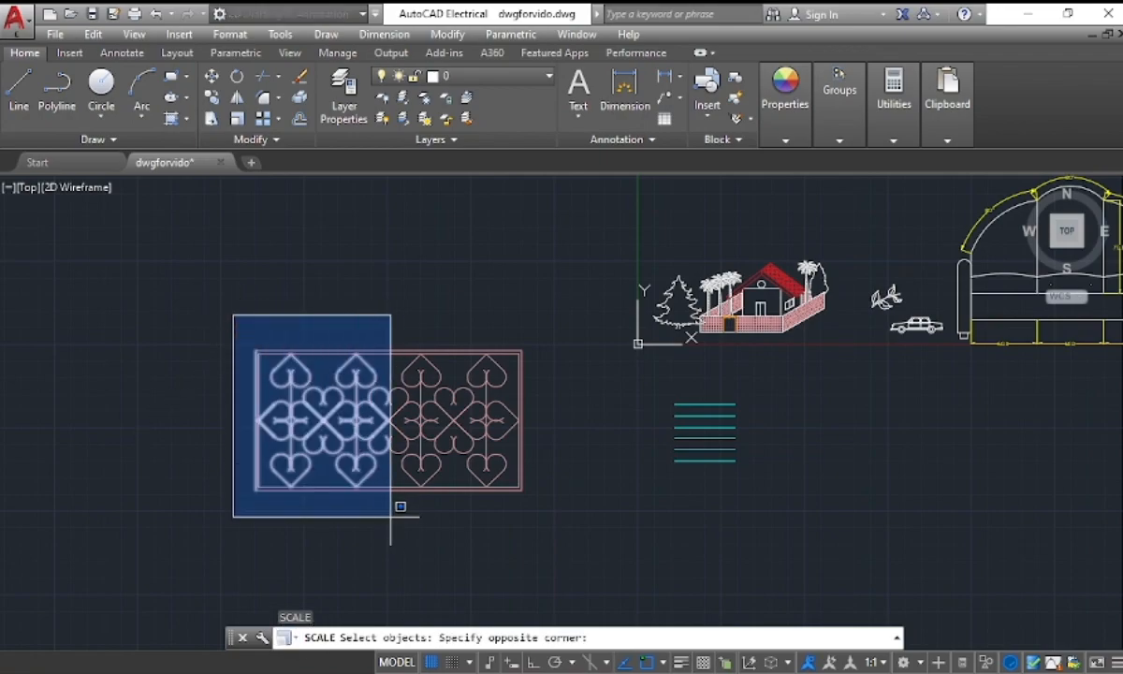
left_click(570, 543)
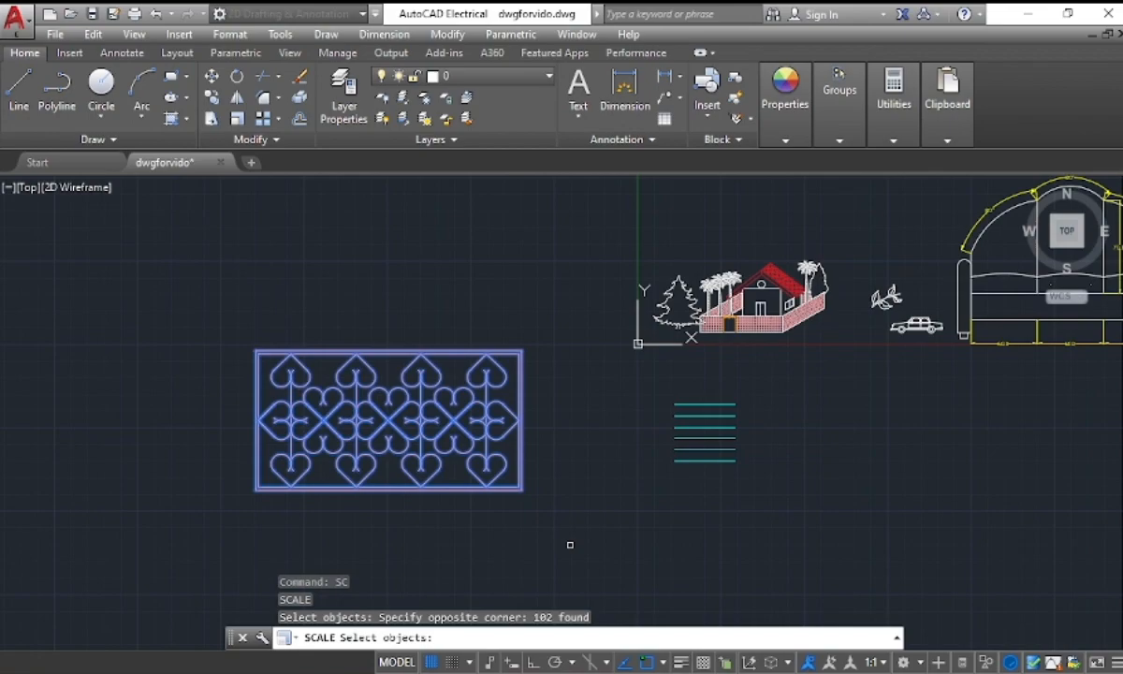
key("Return")
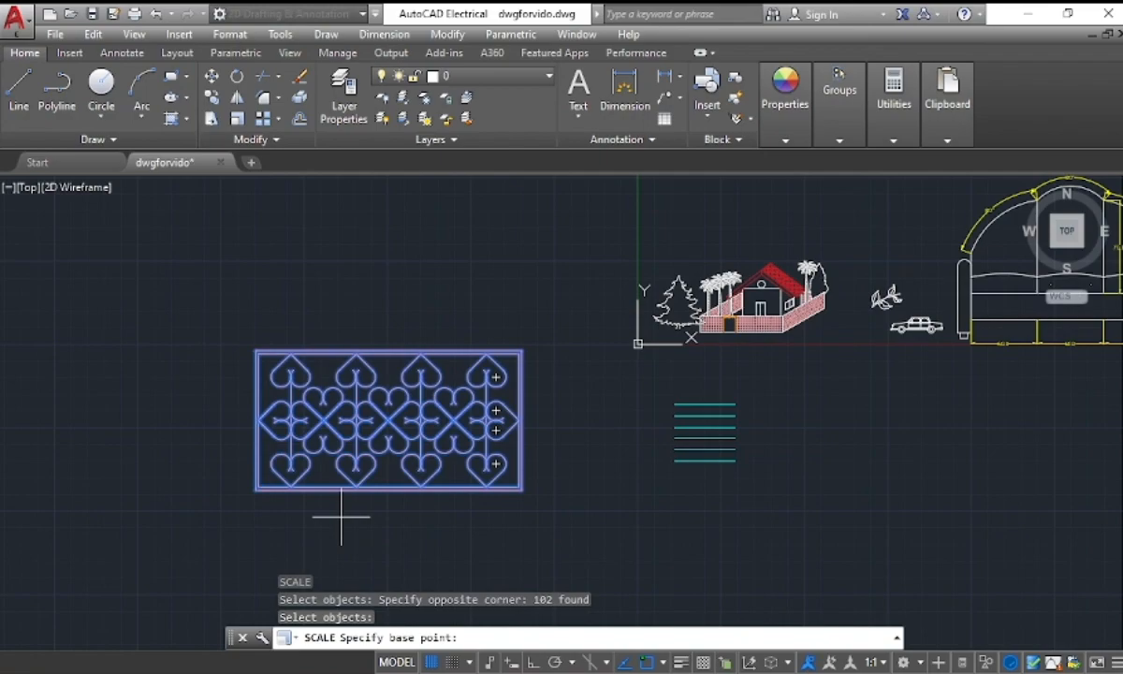
left_click(255, 489)
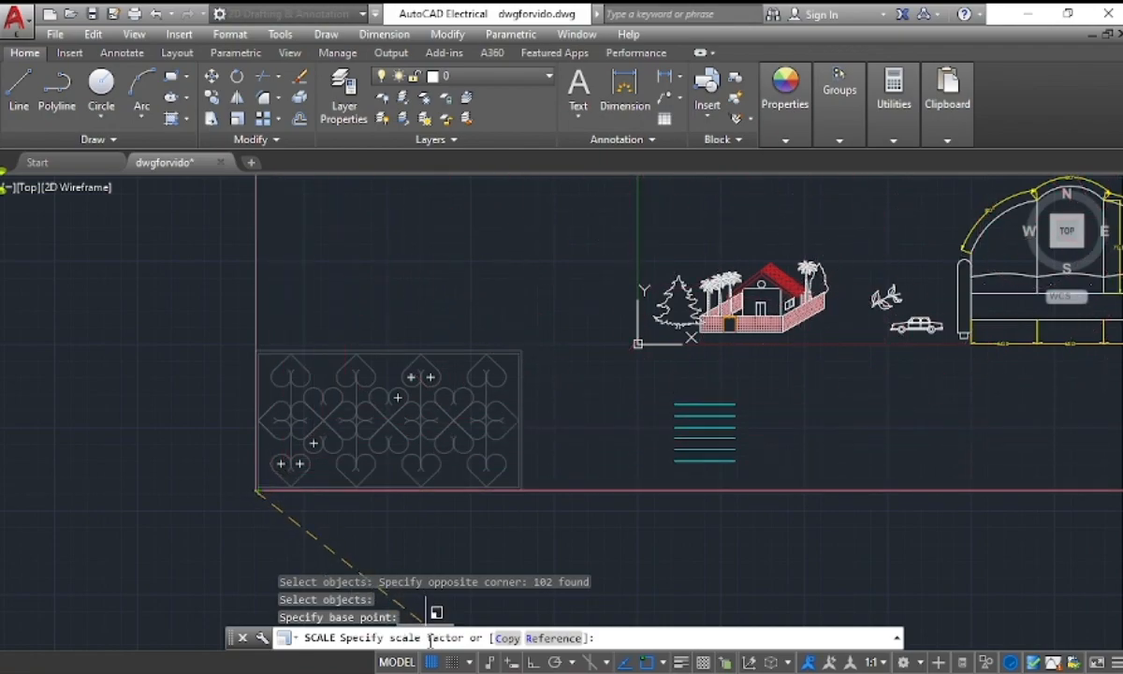
left_click(614, 638)
type("2")
key("Return")
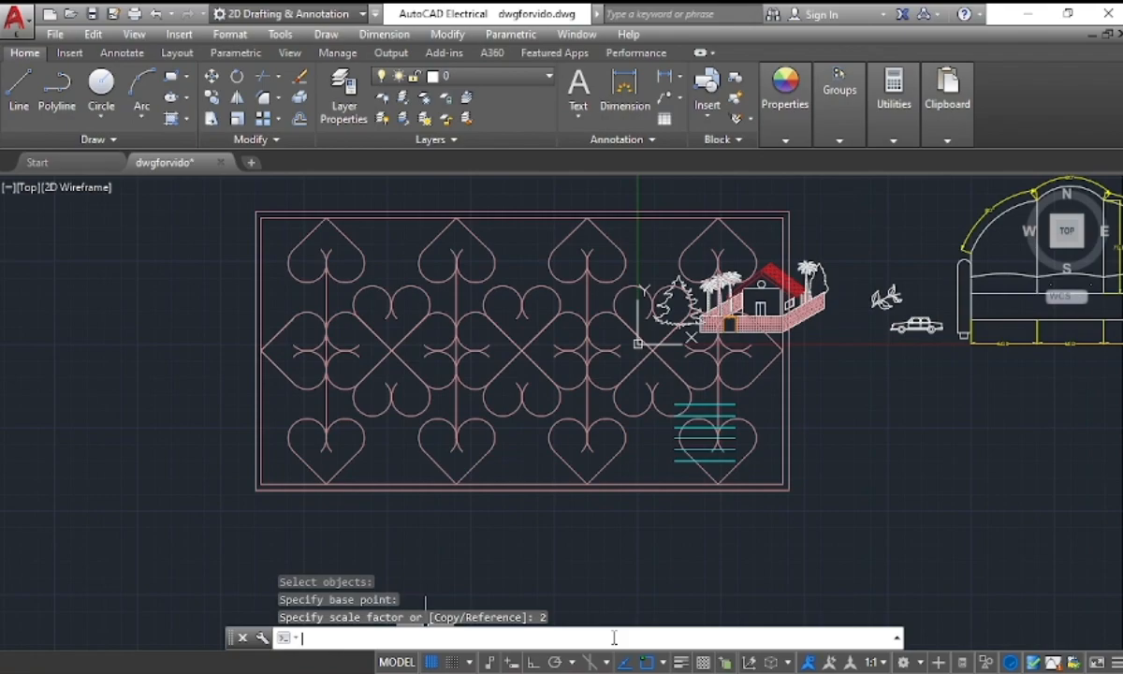
key("ctrl+z")
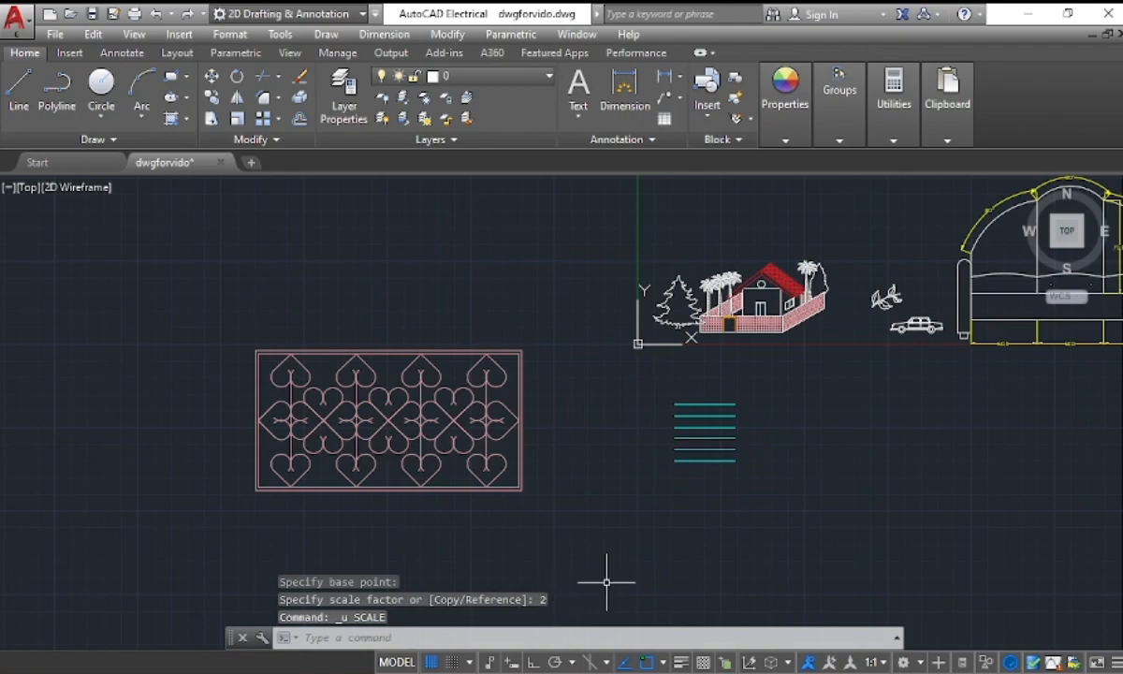
Scale the entire heart-pattern panel by a factor of 0.5, using its upper-right outer corner as base point.
type("s")
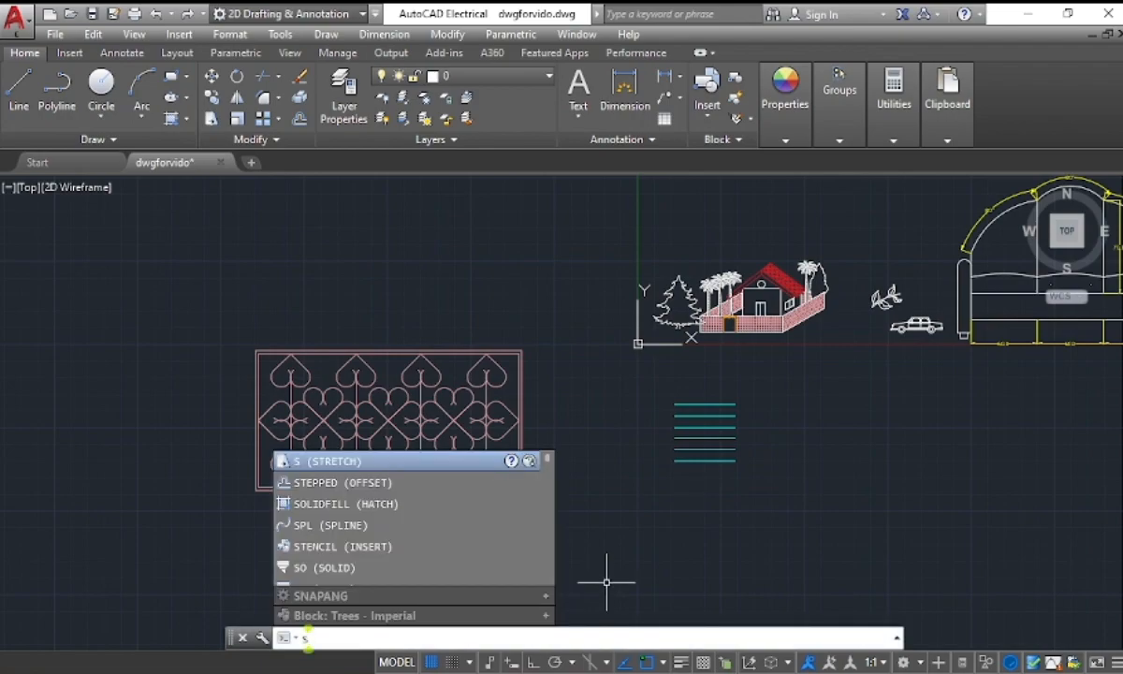
type("c")
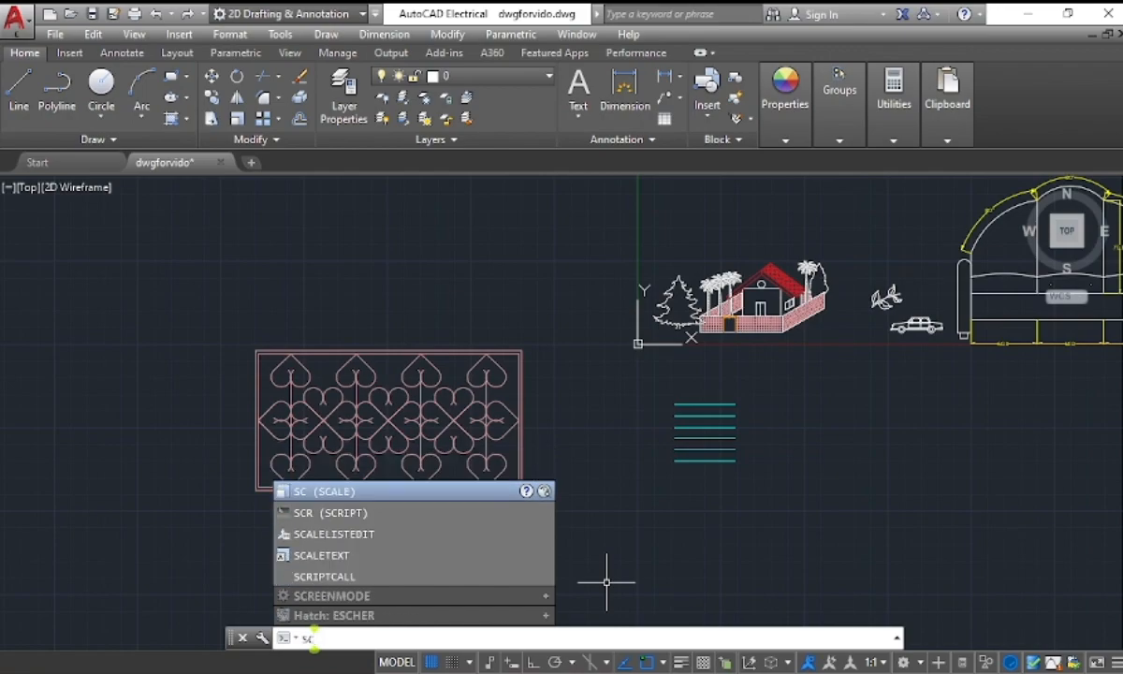
key("Return")
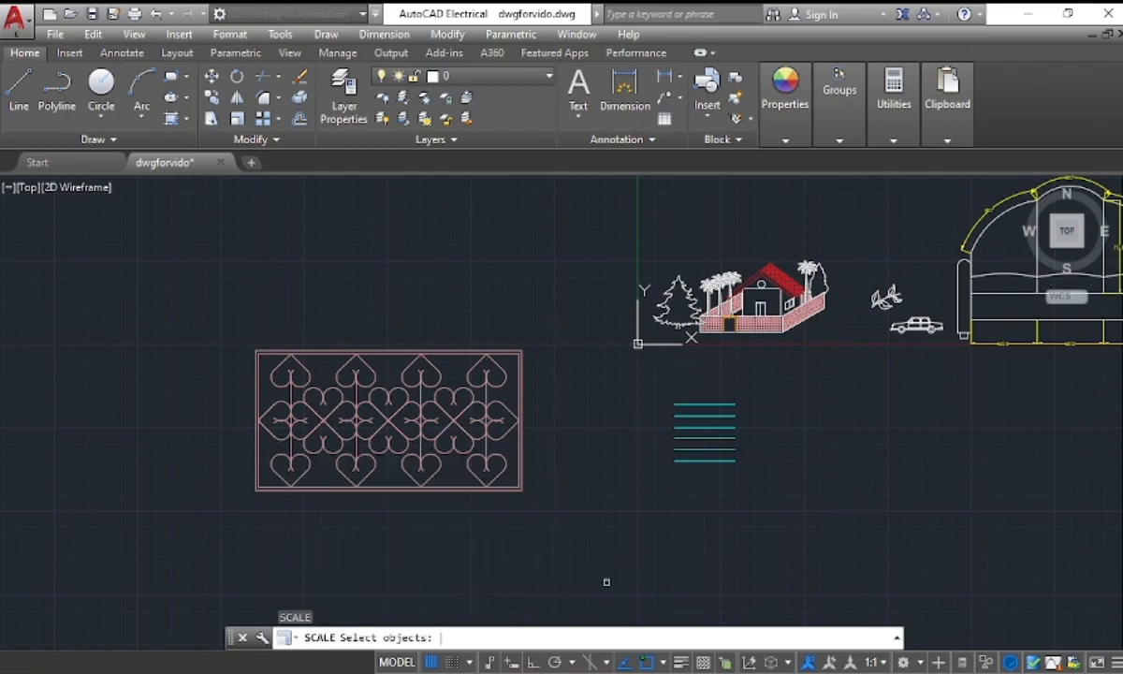
left_click(166, 283)
left_click(566, 535)
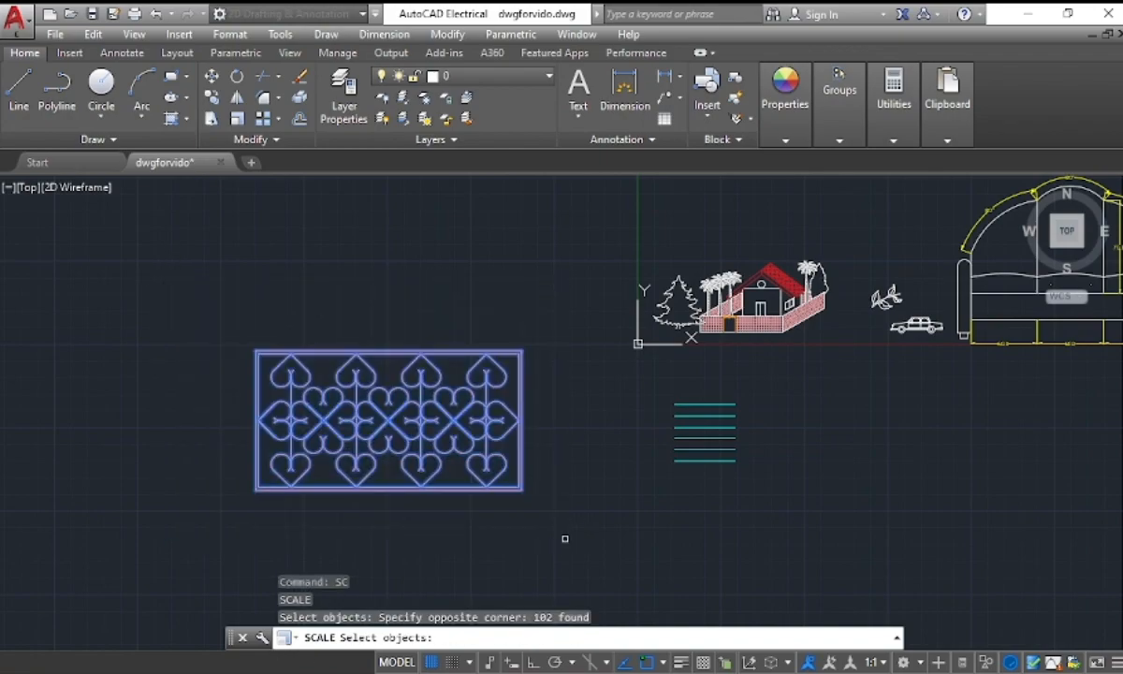
key("Return")
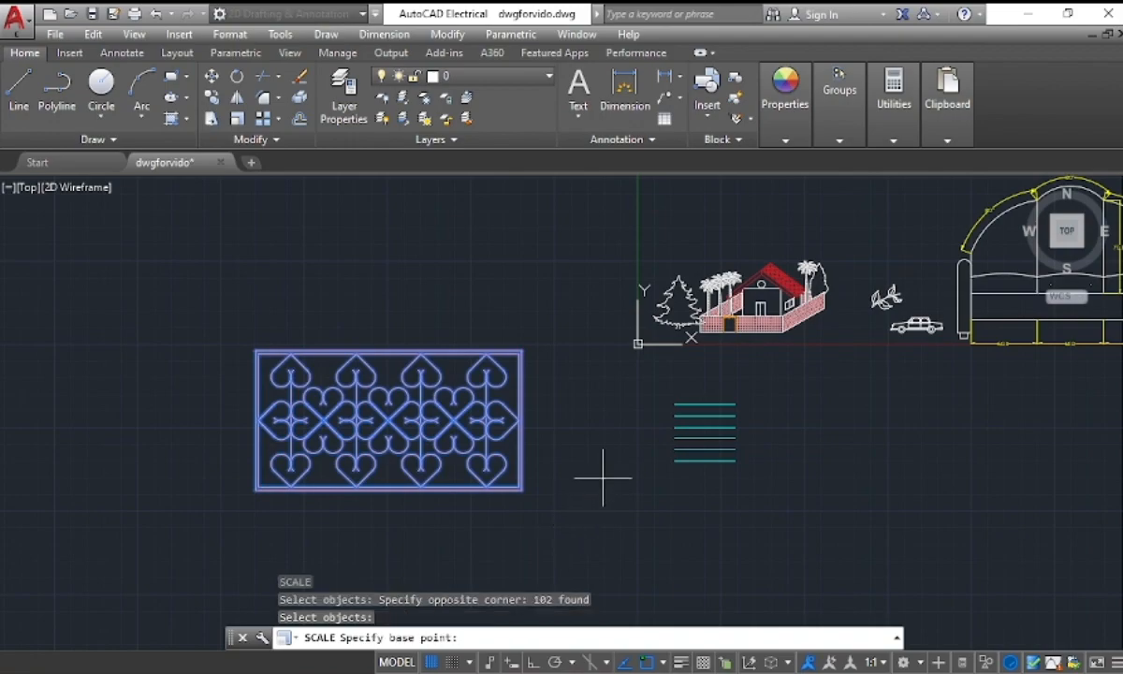
left_click(521, 350)
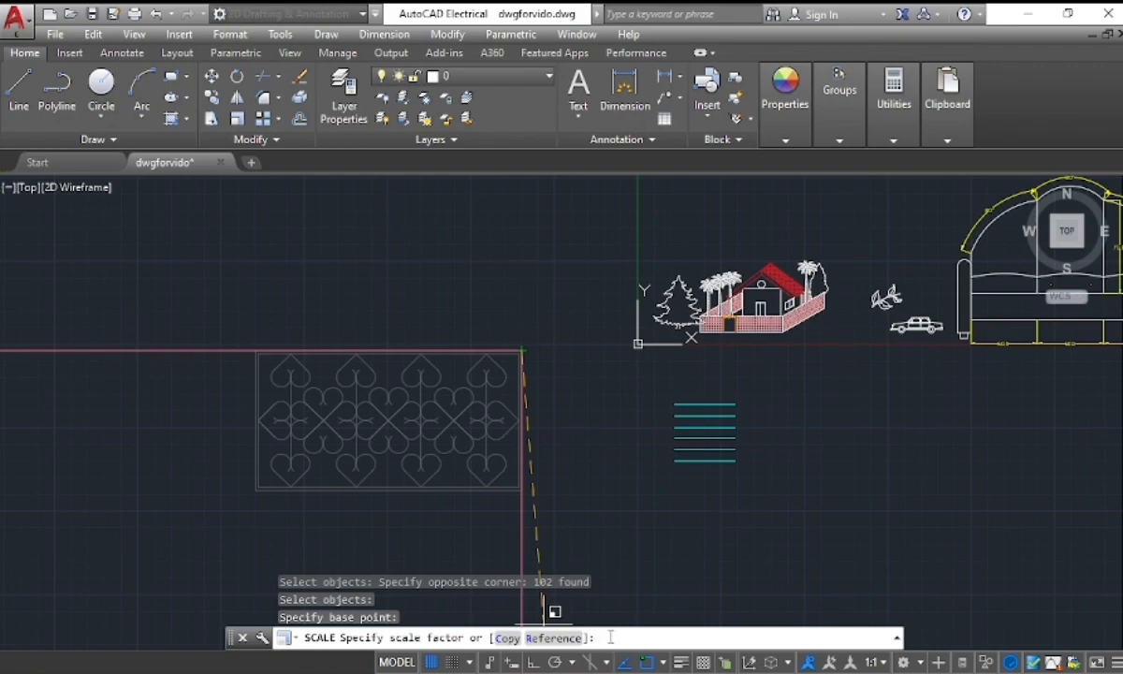
type("0.5")
key("Return")
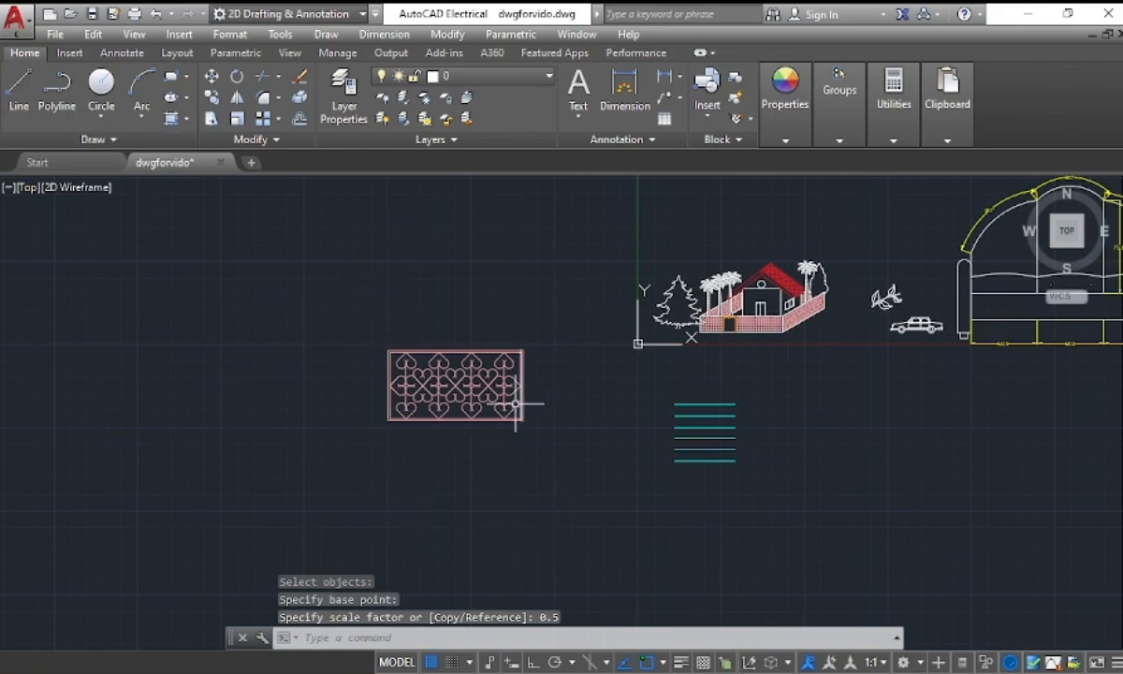
Create a scaled copy of both nested rectangles at a factor of 0.5, using their common centre as base point.
scroll(735, 395, "down", 4)
scroll(899, 236, "up", 9)
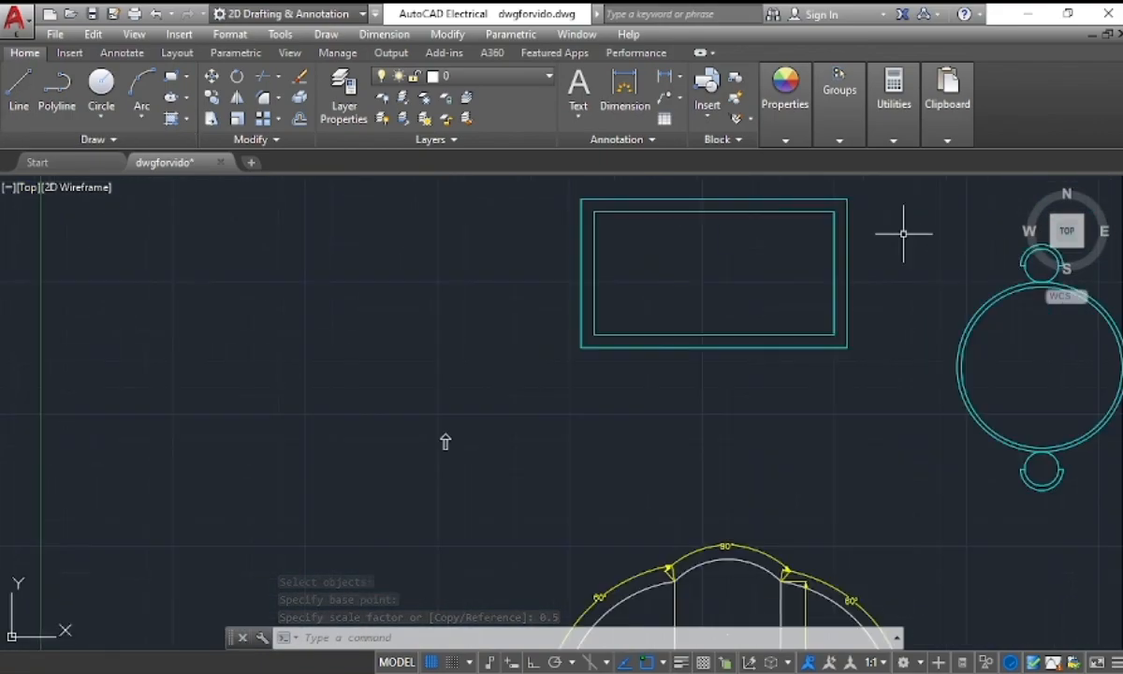
scroll(822, 328, "down", 5)
scroll(749, 322, "up", 3)
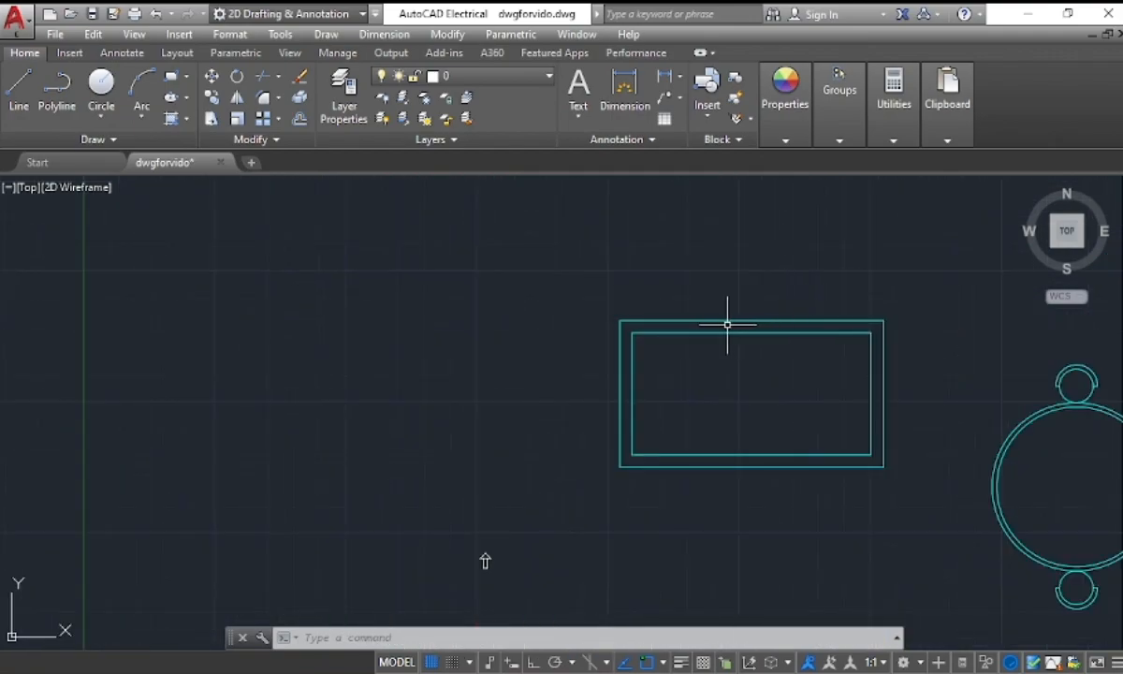
scroll(925, 356, "up", 2)
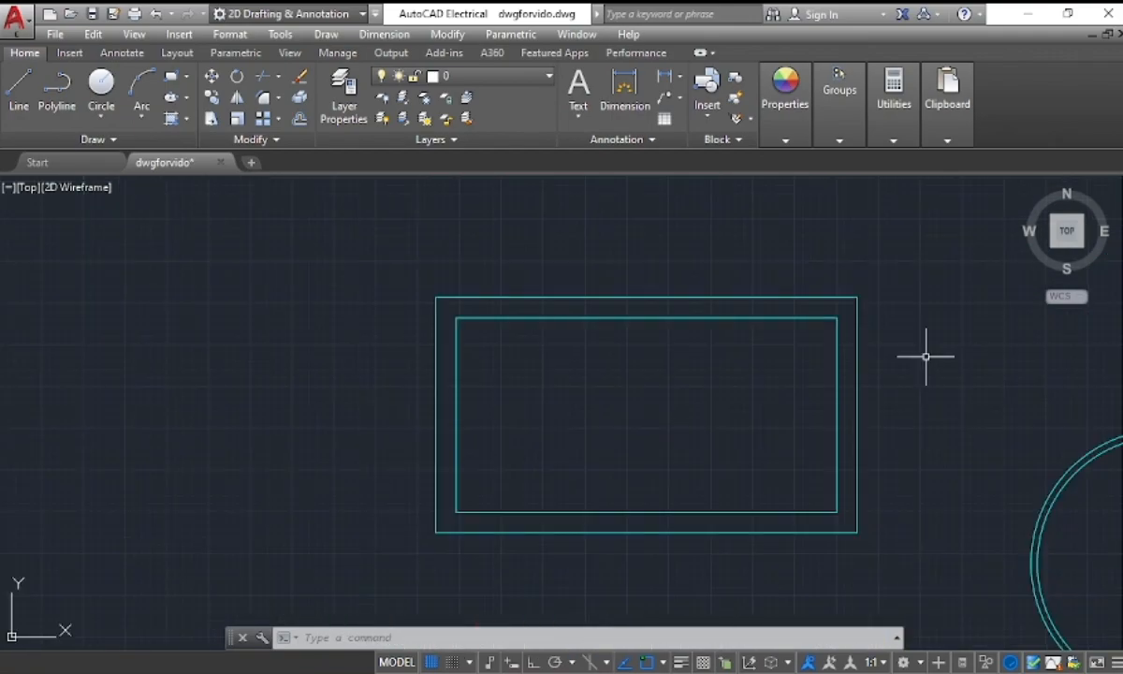
type("sc")
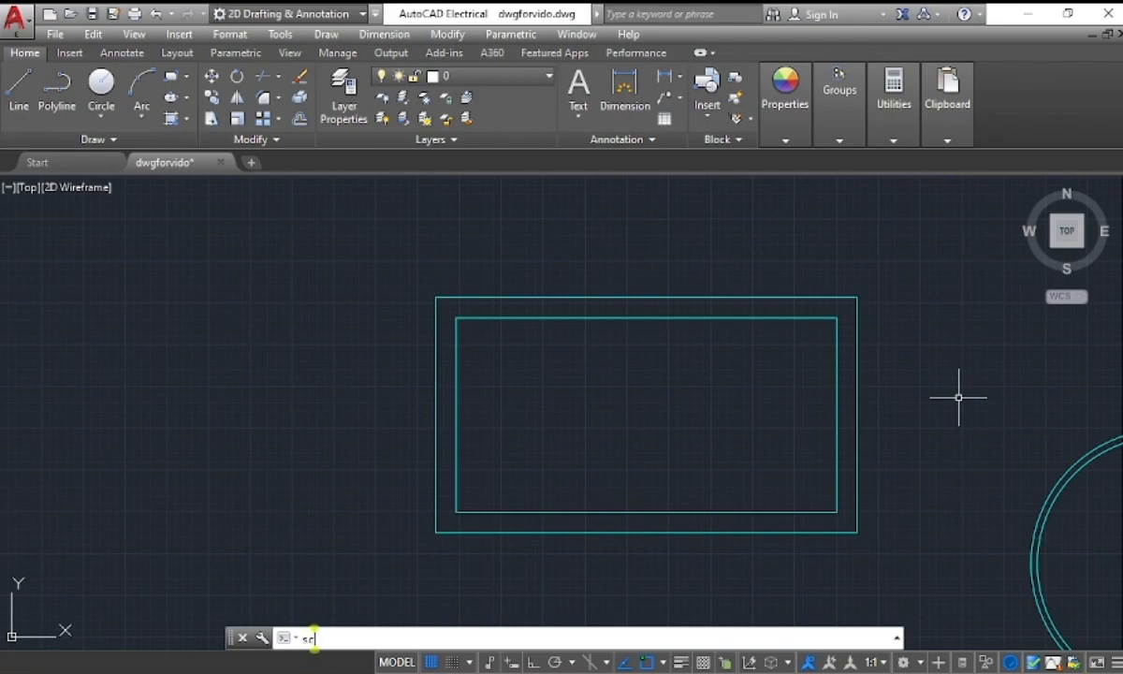
key("Return")
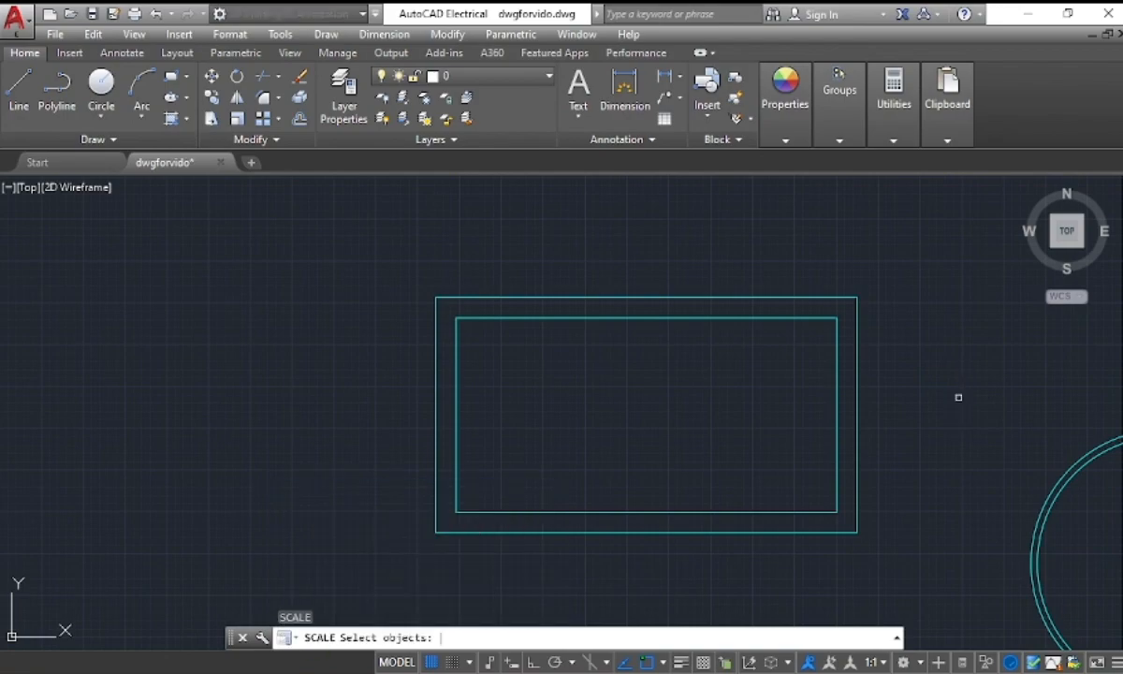
left_click(285, 222)
left_click(917, 581)
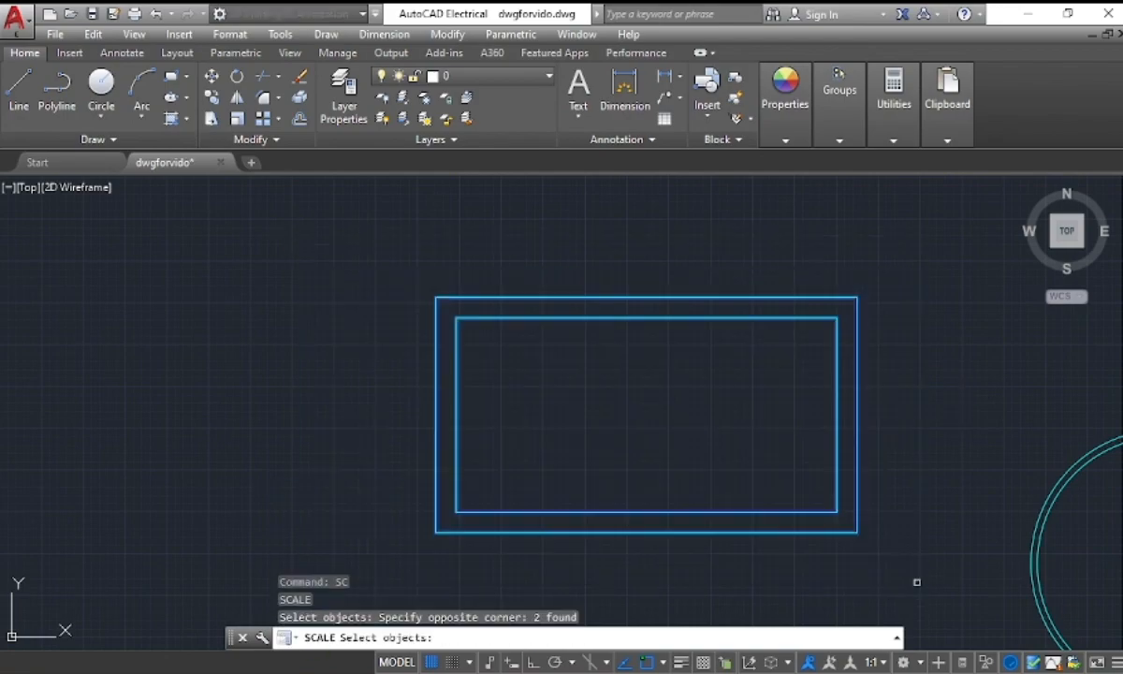
key("Return")
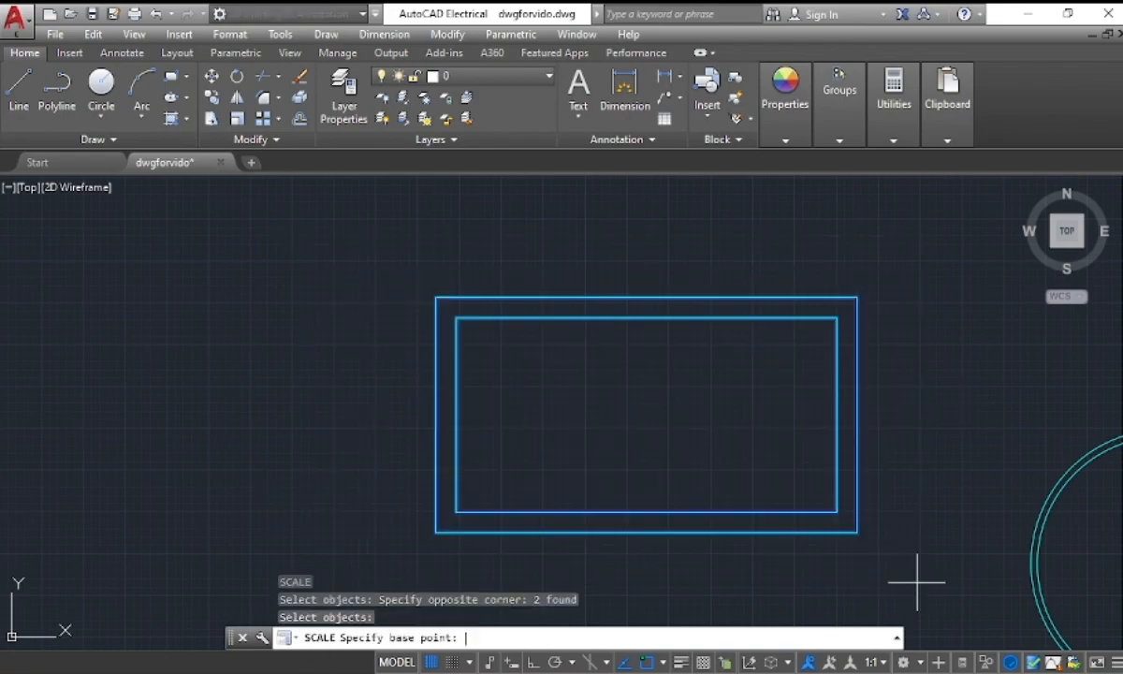
left_click(646, 415)
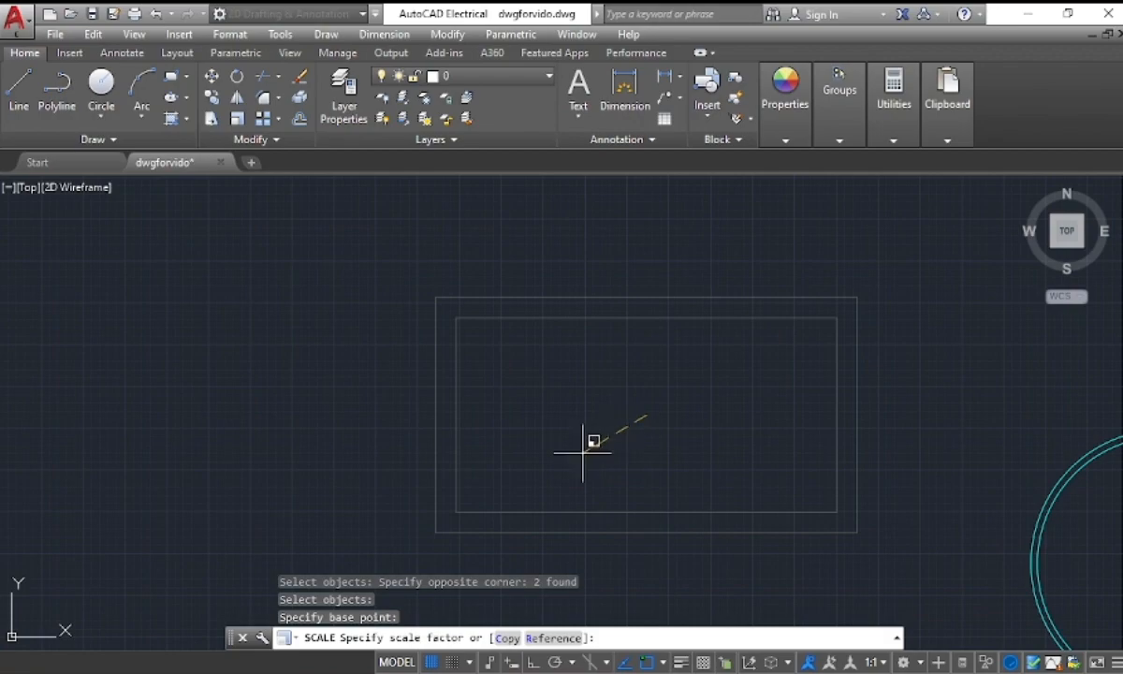
left_click(502, 640)
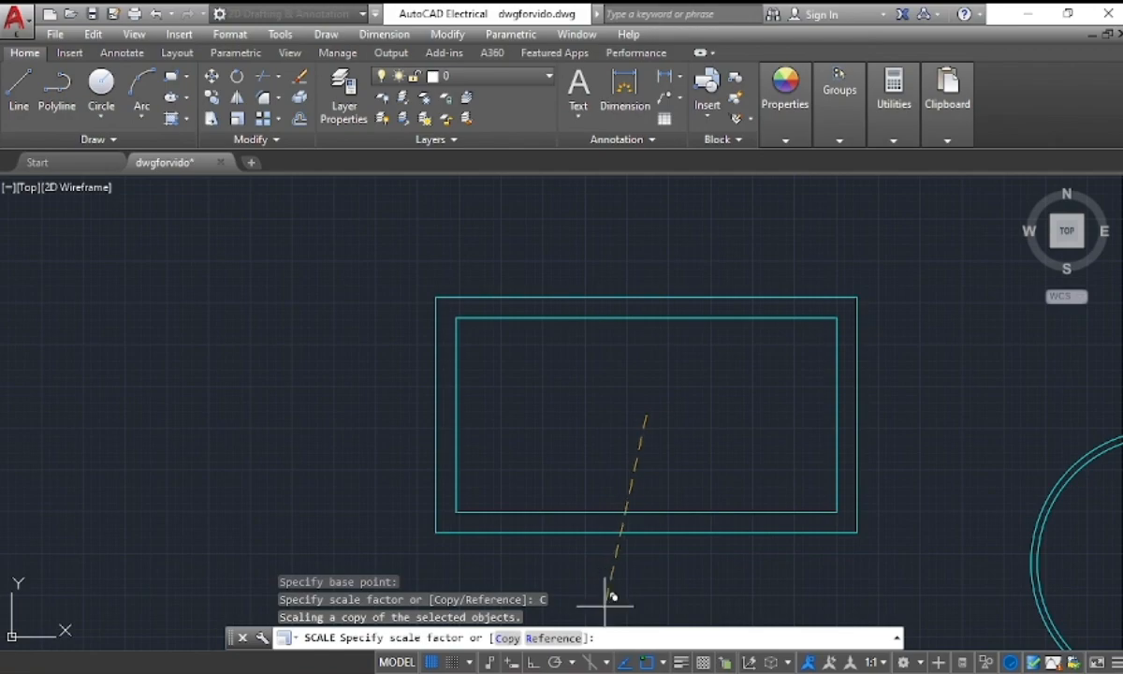
type("0.5")
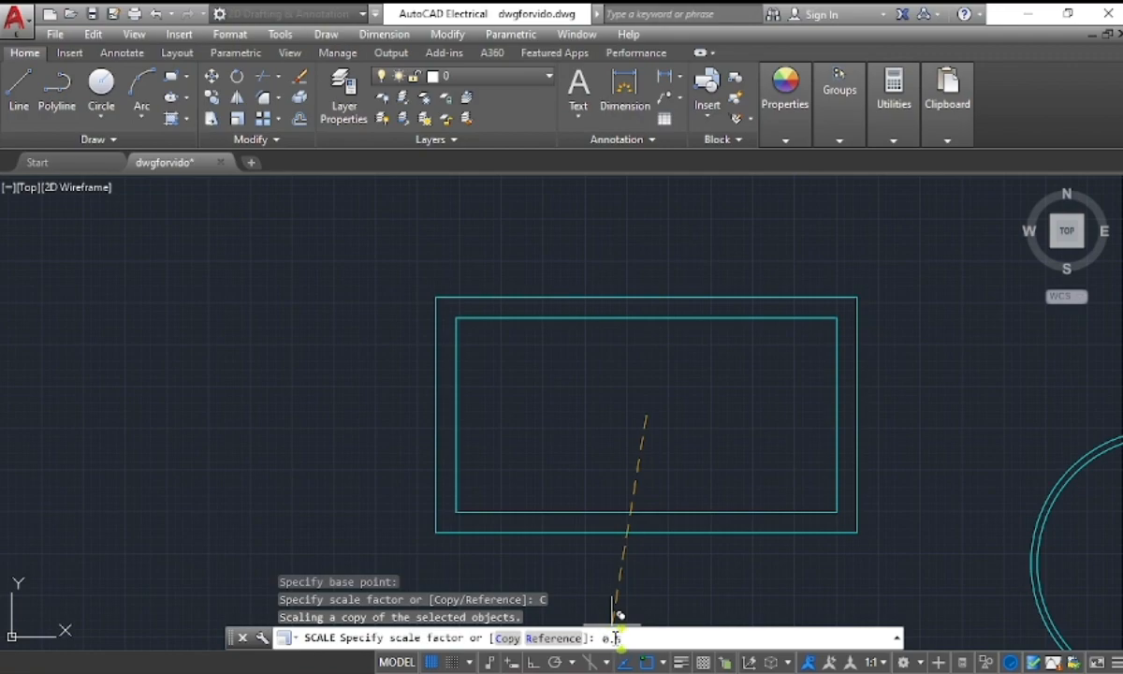
key("Return")
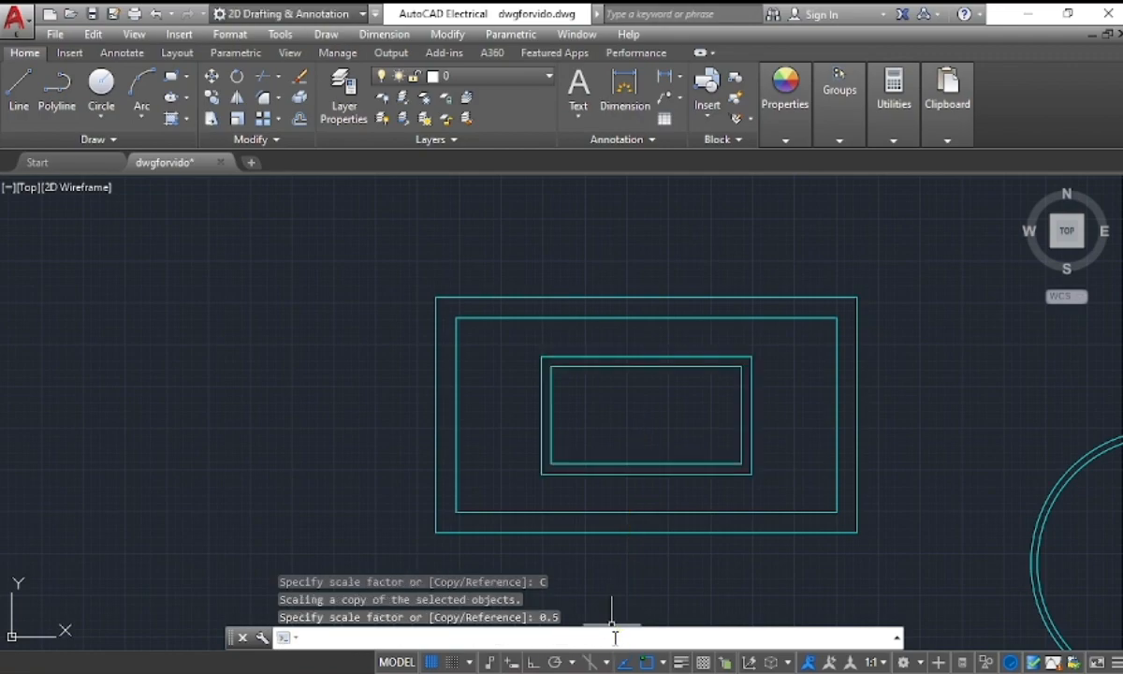
Check the original and copied nested rectangles by selecting all four outlines, and clear the selection.
left_click_drag(883, 266, 821, 357)
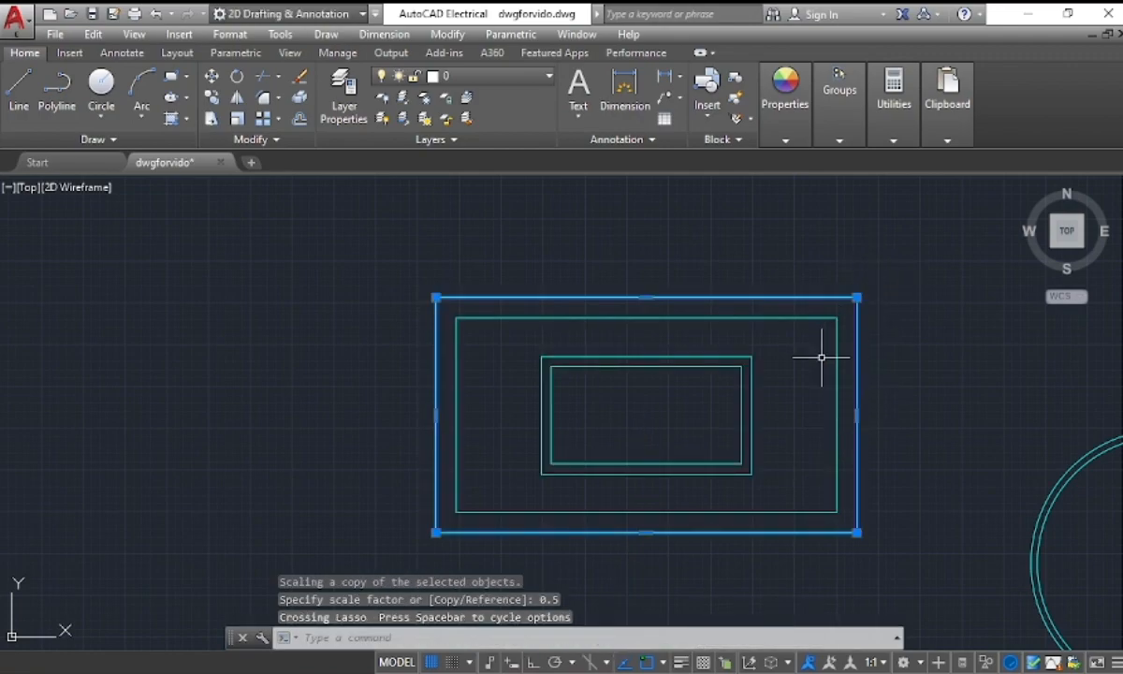
left_click(827, 261)
left_click(796, 354)
left_click(776, 358)
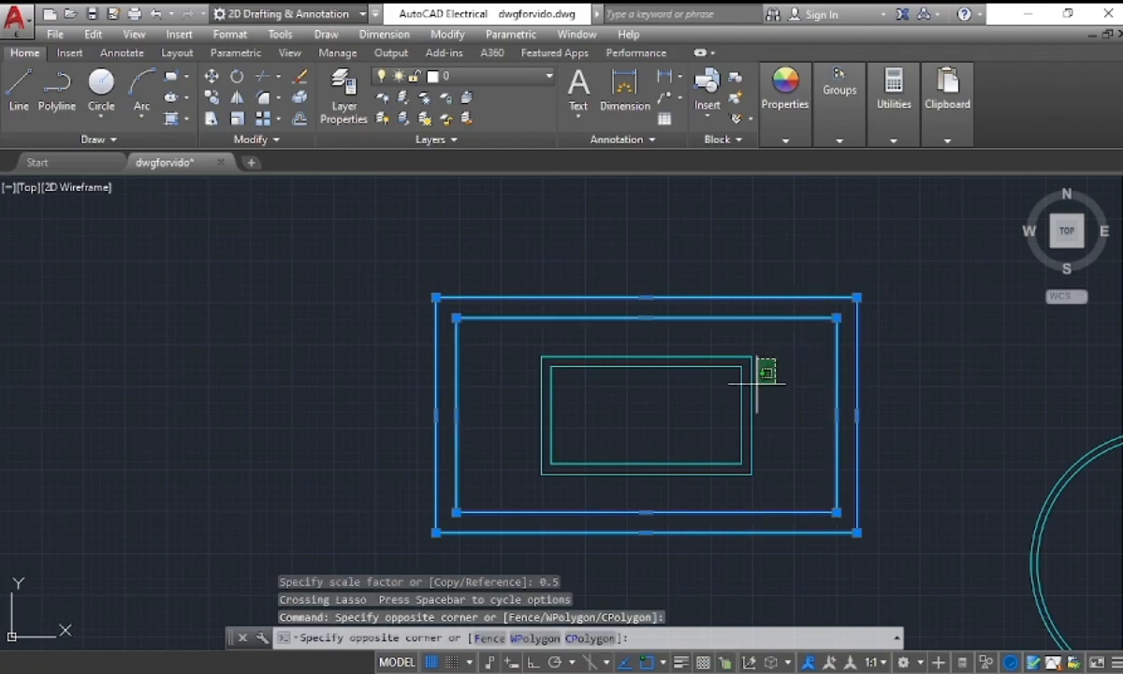
left_click(726, 401)
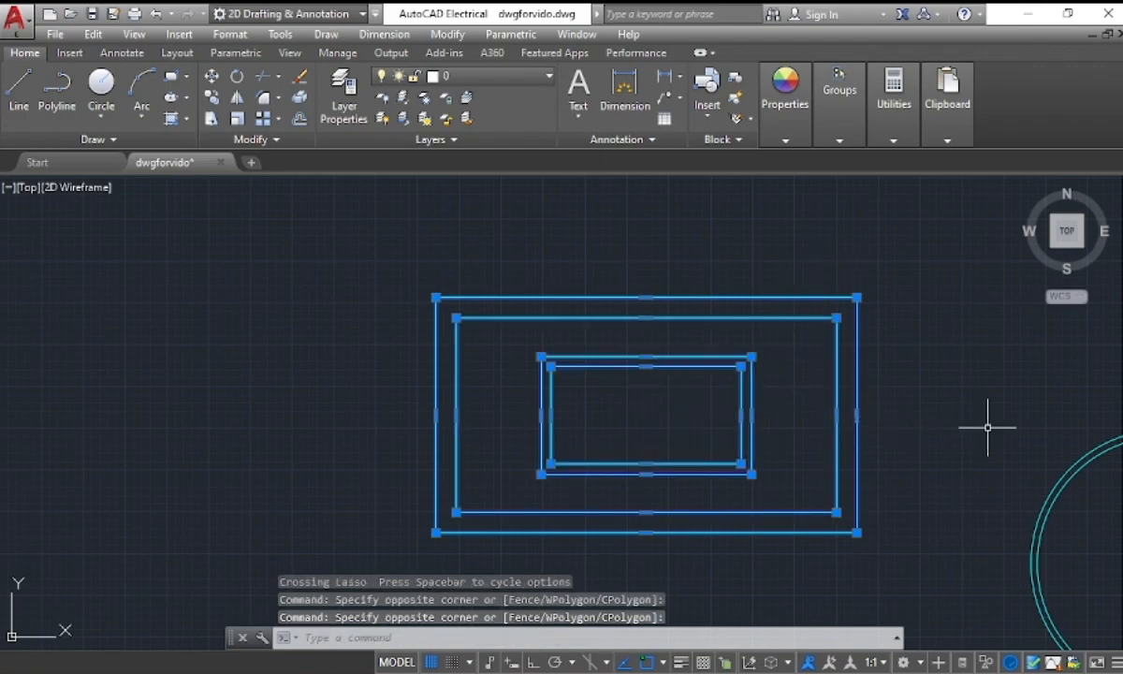
key("Escape")
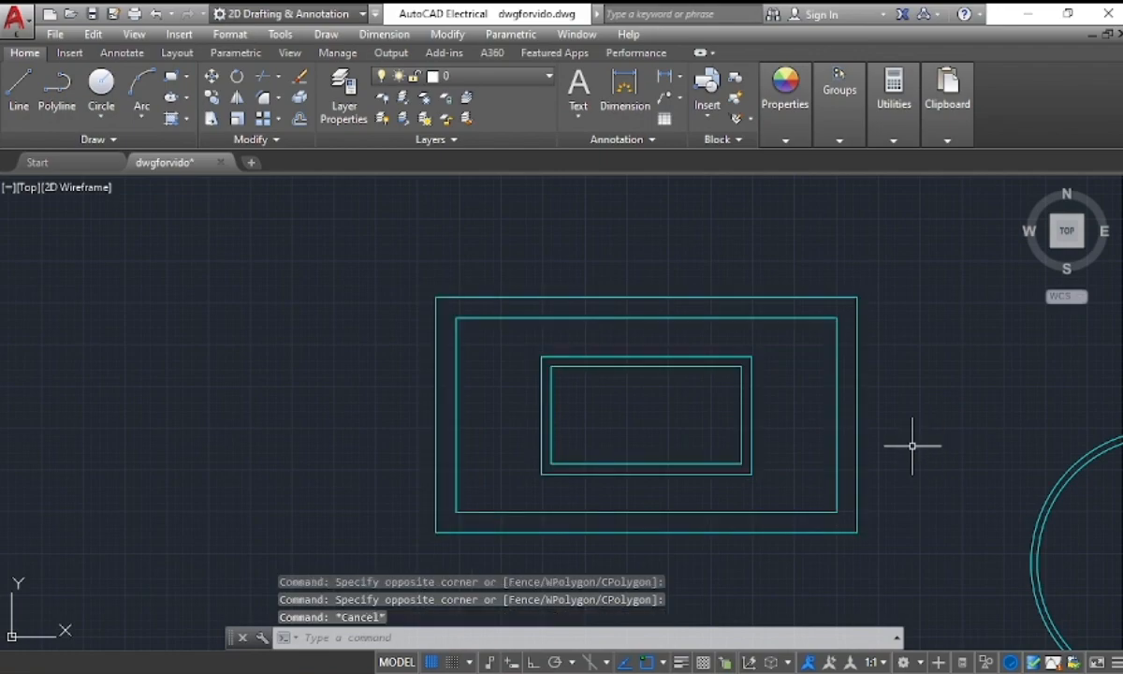
scroll(913, 447, "down", 5)
scroll(969, 468, "up", 6)
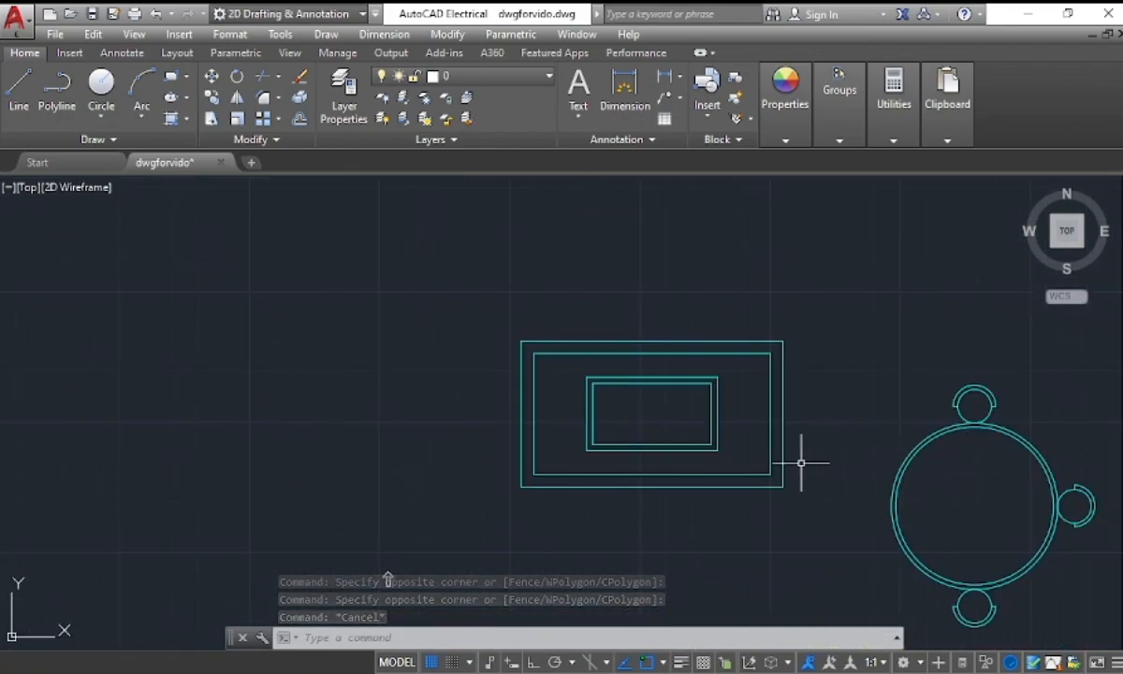
scroll(801, 462, "down", 4)
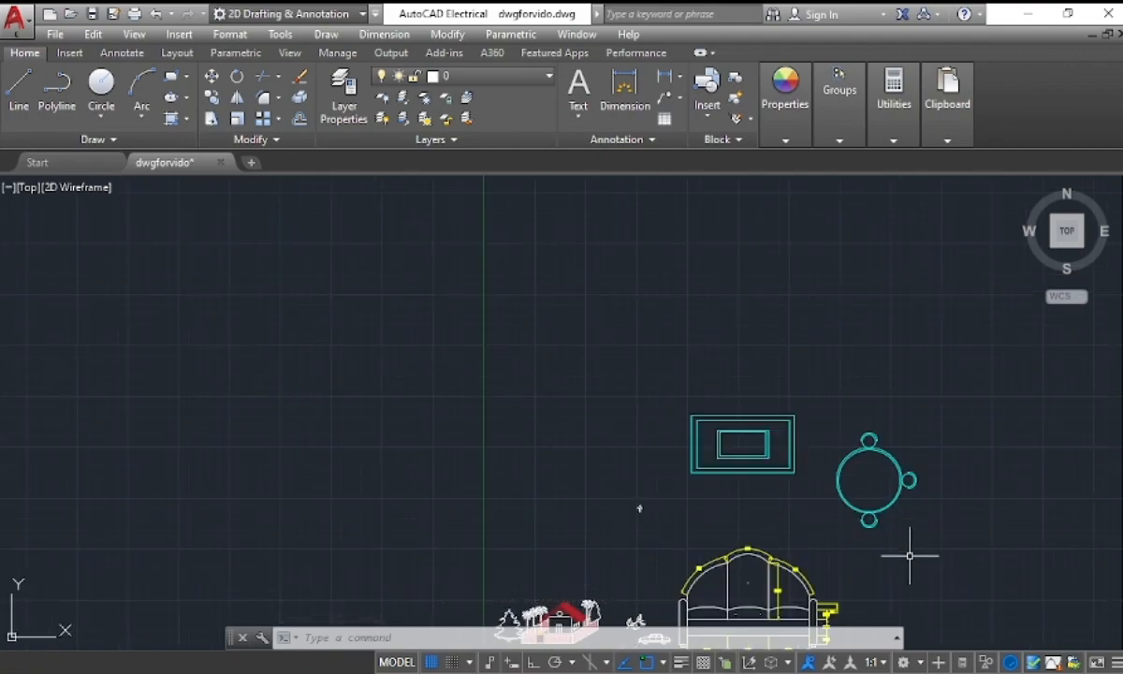
scroll(907, 552, "up", 4)
scroll(861, 477, "down", 2)
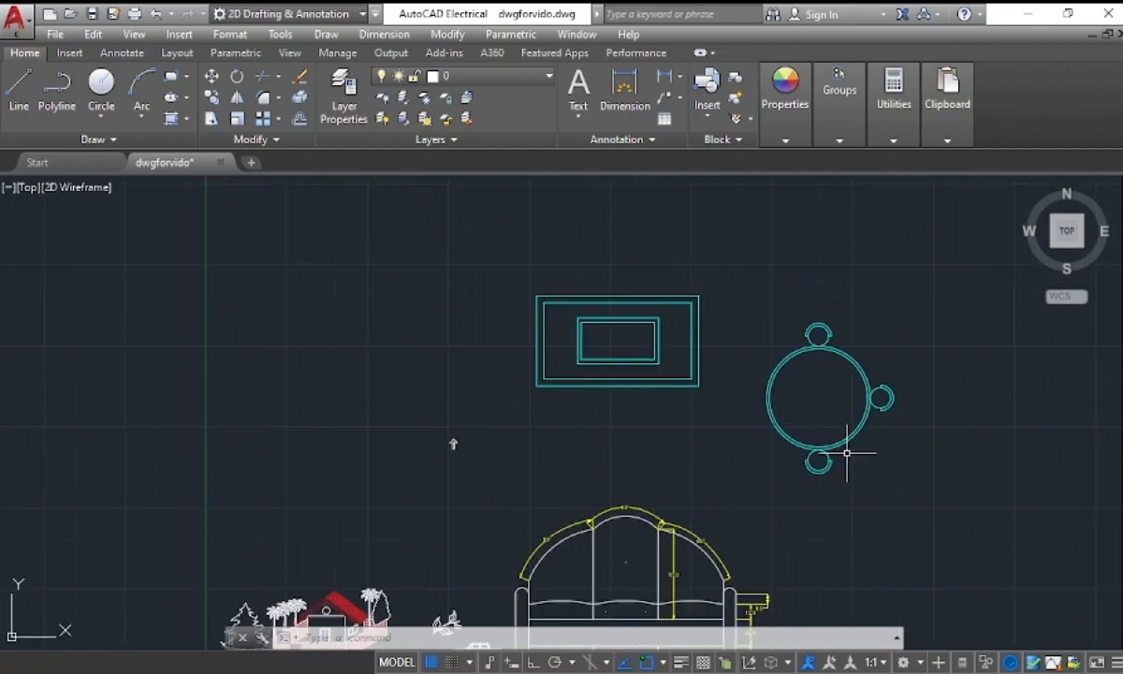